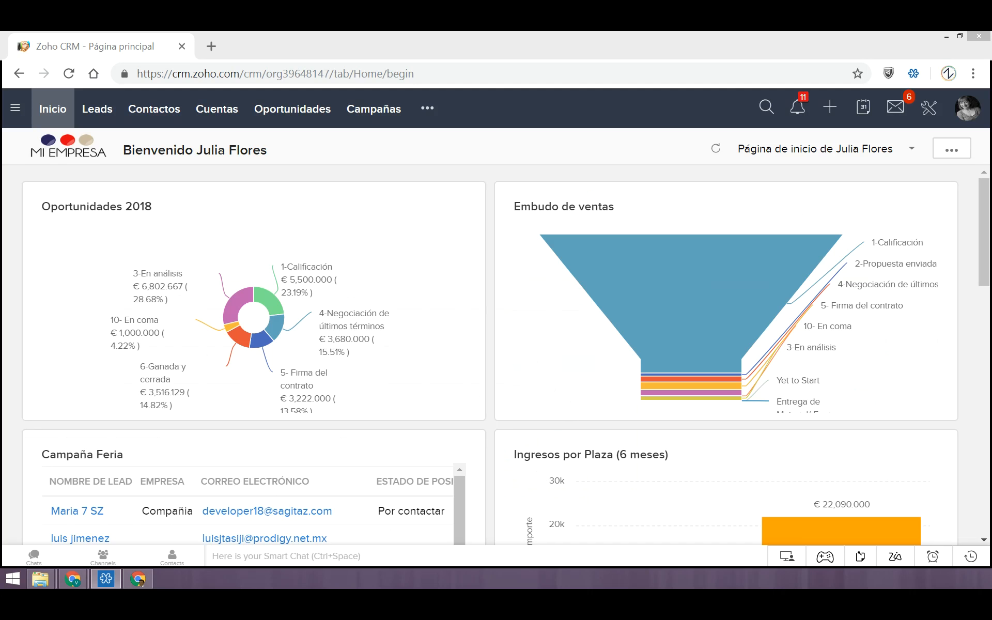
Open the Plantillas page under Personalización in the CRM configuration and look through the email templates
mouse_move(468, 345)
mouse_move(623, 279)
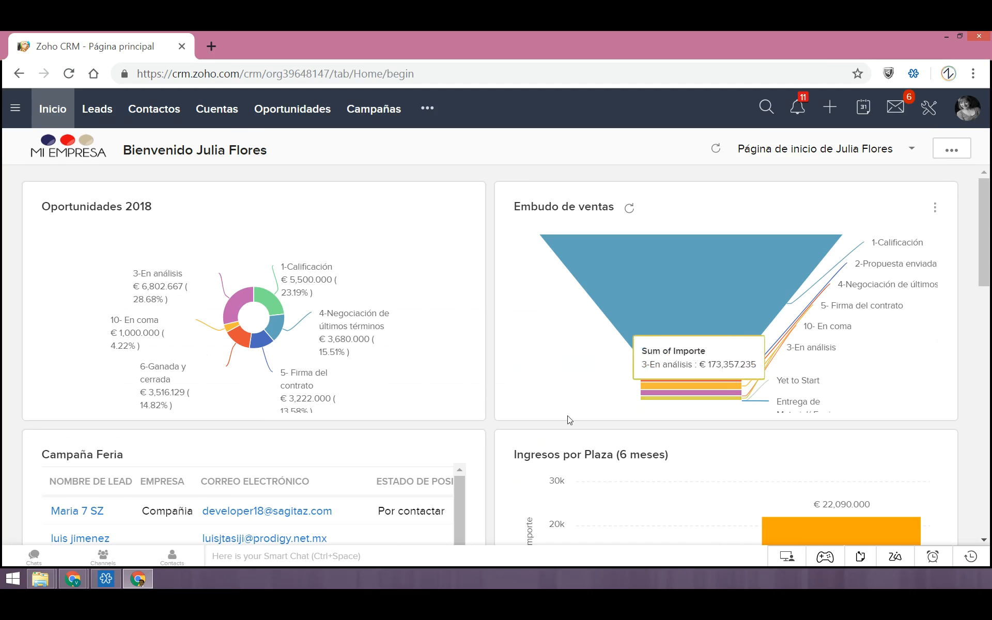
left_click(929, 110)
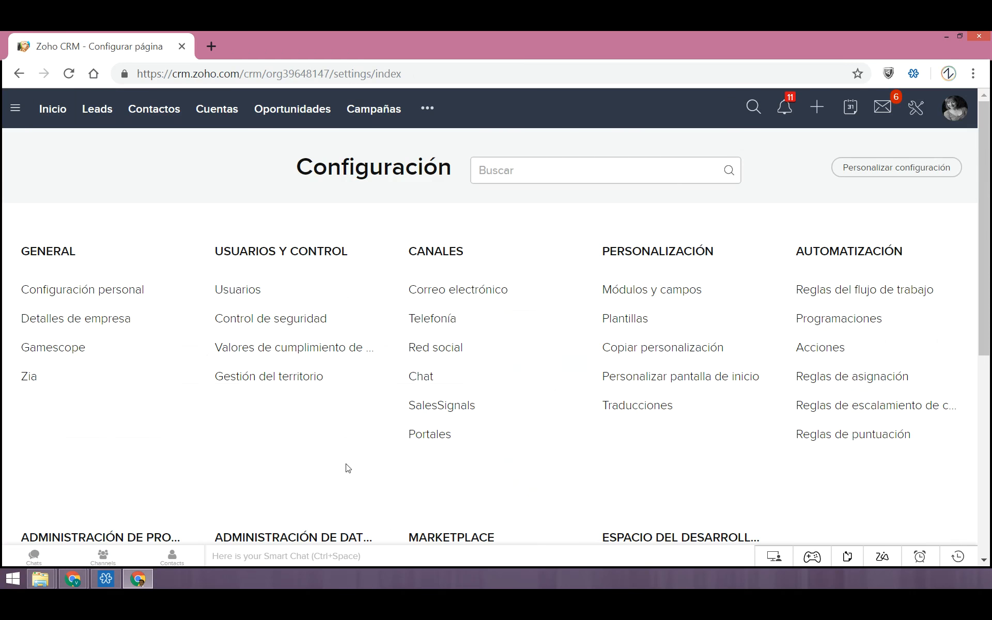
left_click(637, 321)
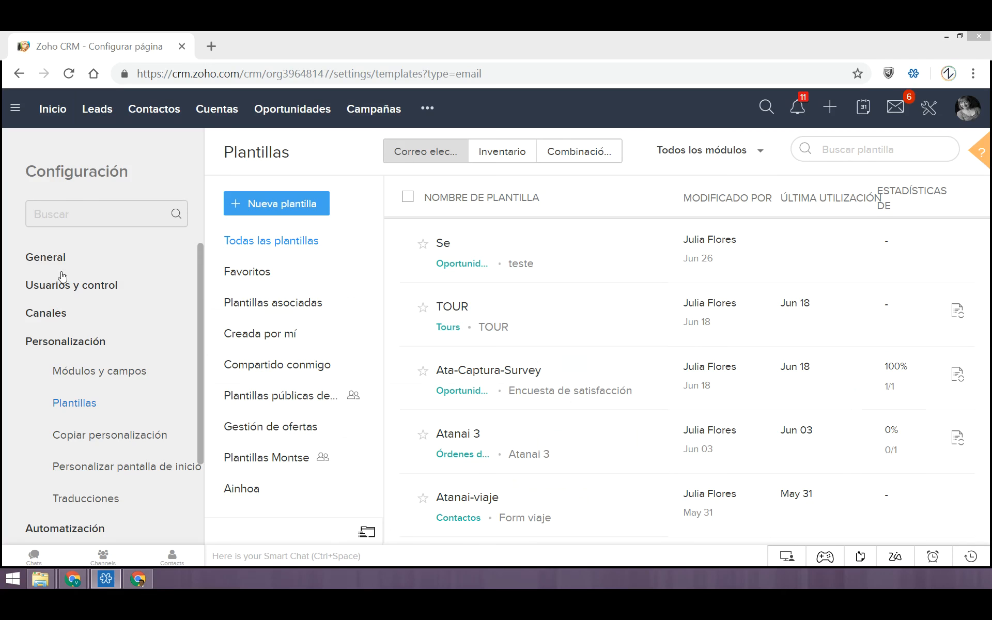
left_click(202, 391)
scroll(201, 391, "down", 3)
scroll(192, 428, "up", 3)
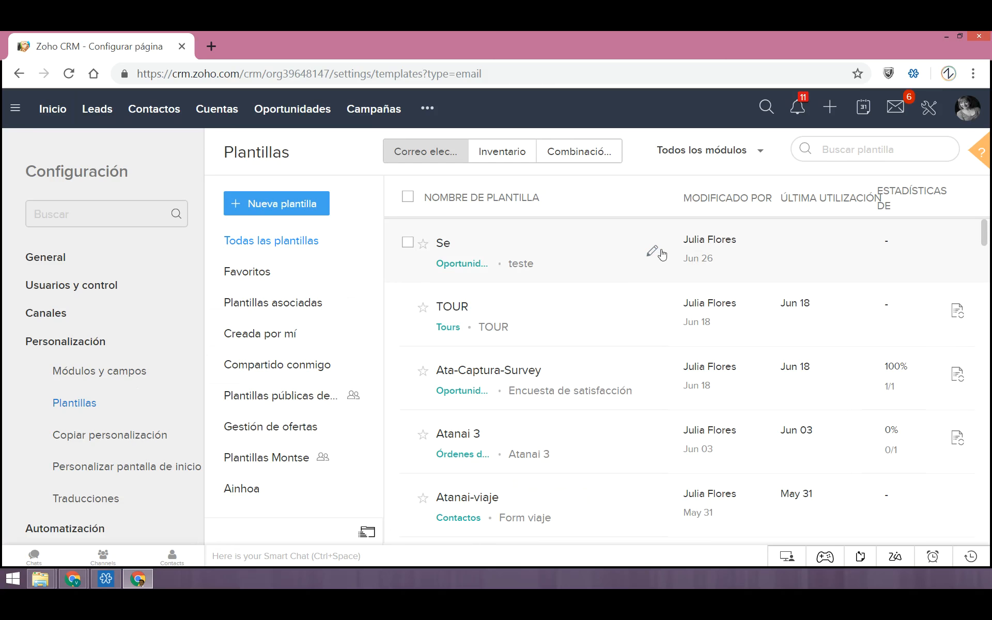
left_click(846, 149)
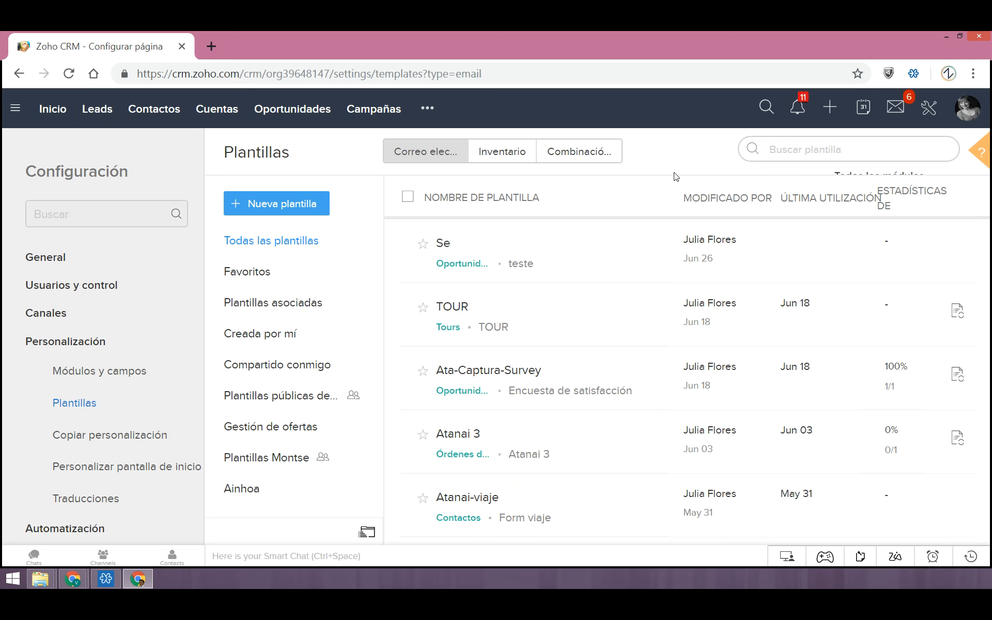
left_click(789, 164)
left_click(791, 158)
left_click(693, 140)
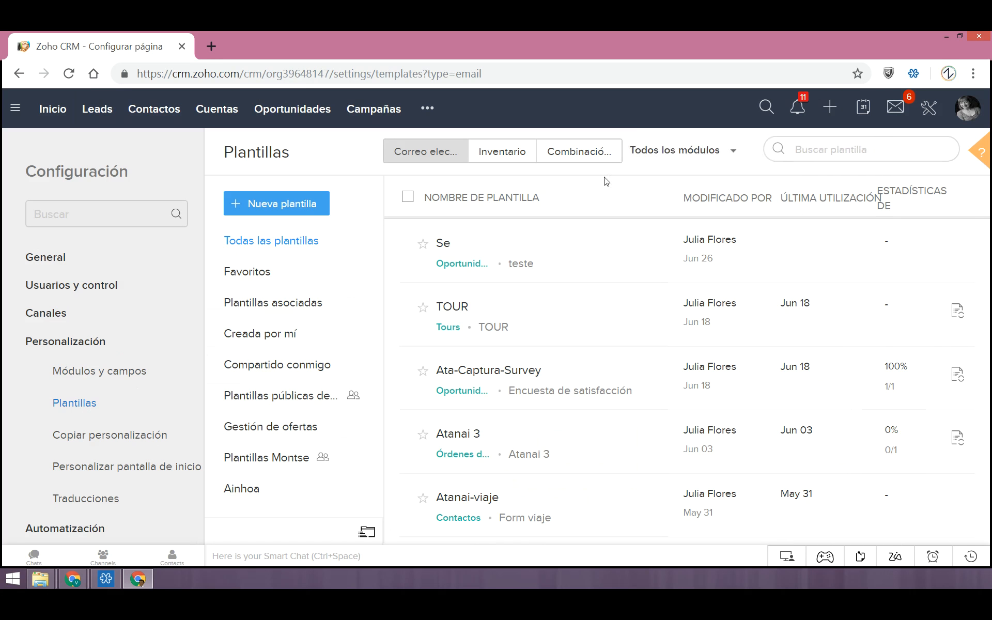
Filter the email templates by the Contactos module and return the list to all modules
left_click(724, 158)
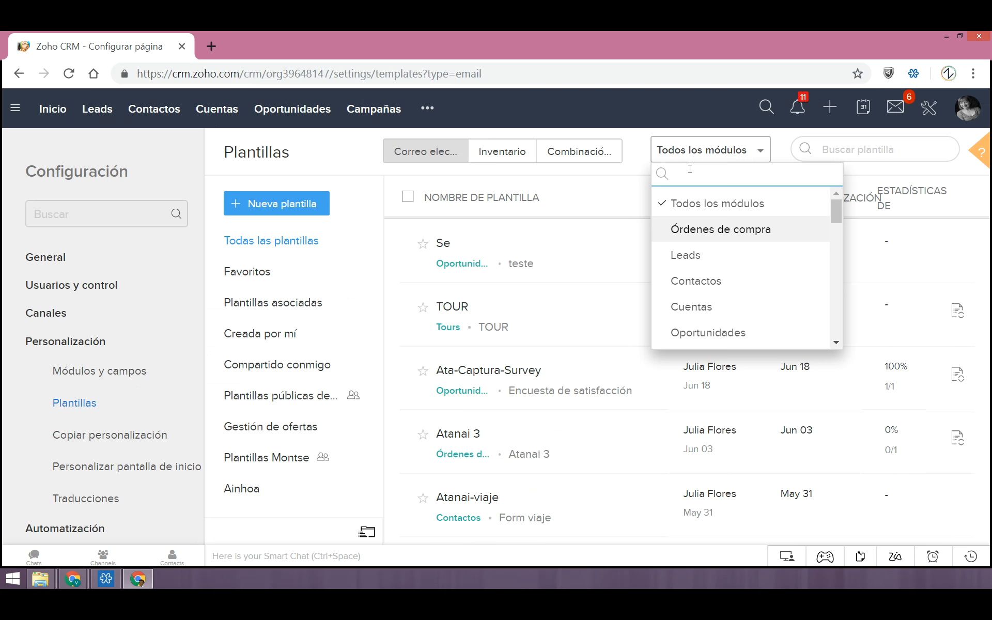
left_click(695, 292)
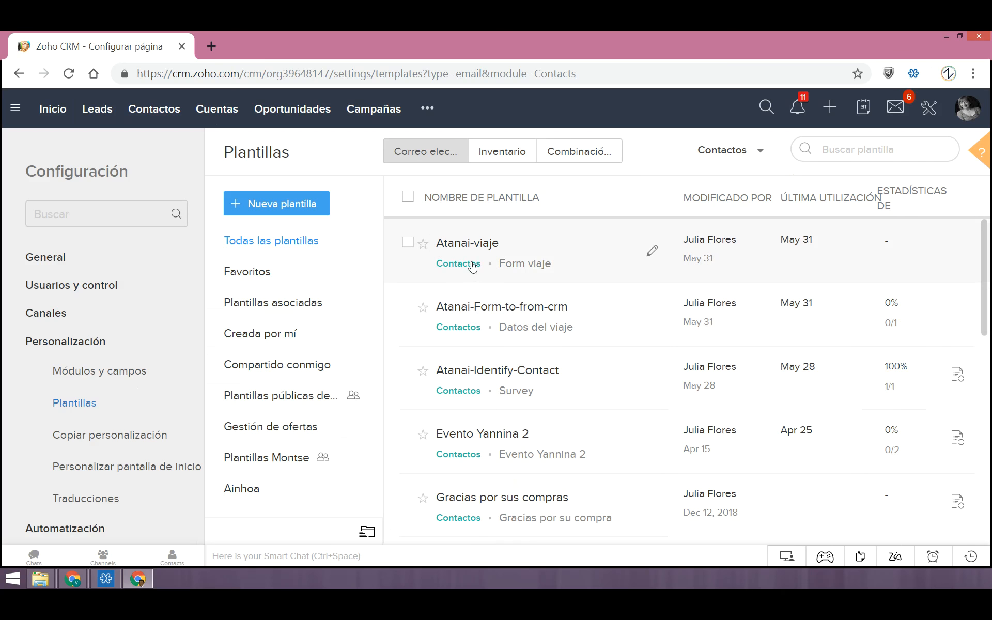
left_click(729, 150)
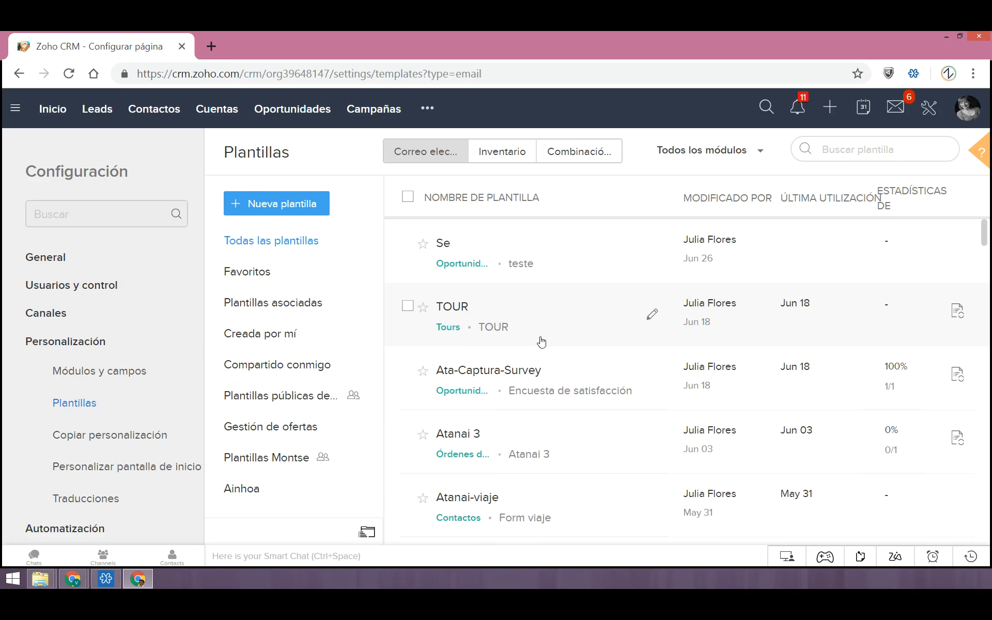
Look through the email templates of all modules and mark the template "Se" as a favourite
scroll(541, 342, "down", 2)
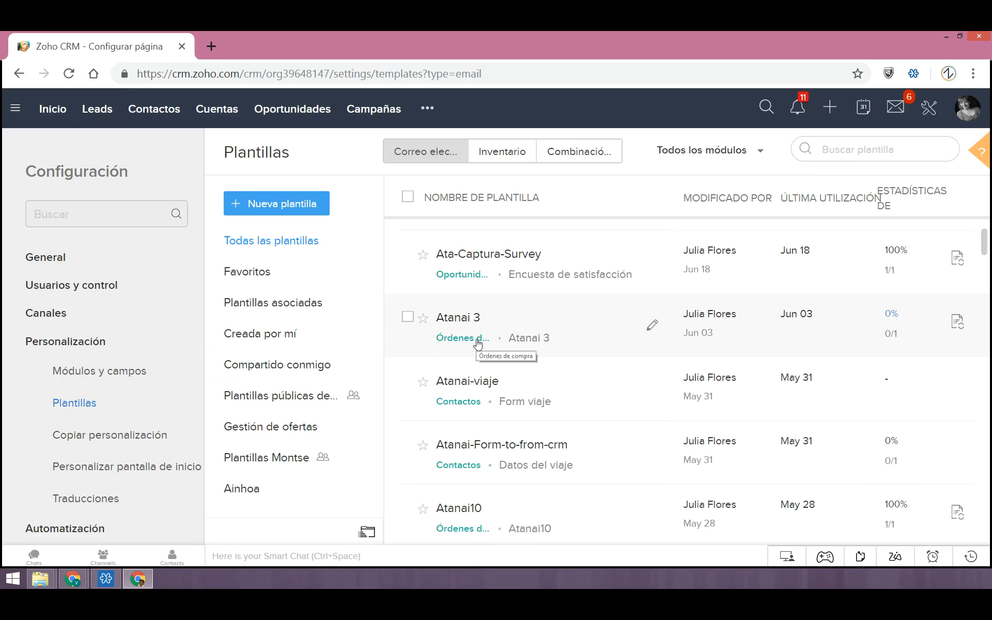
scroll(466, 418, "down", 2)
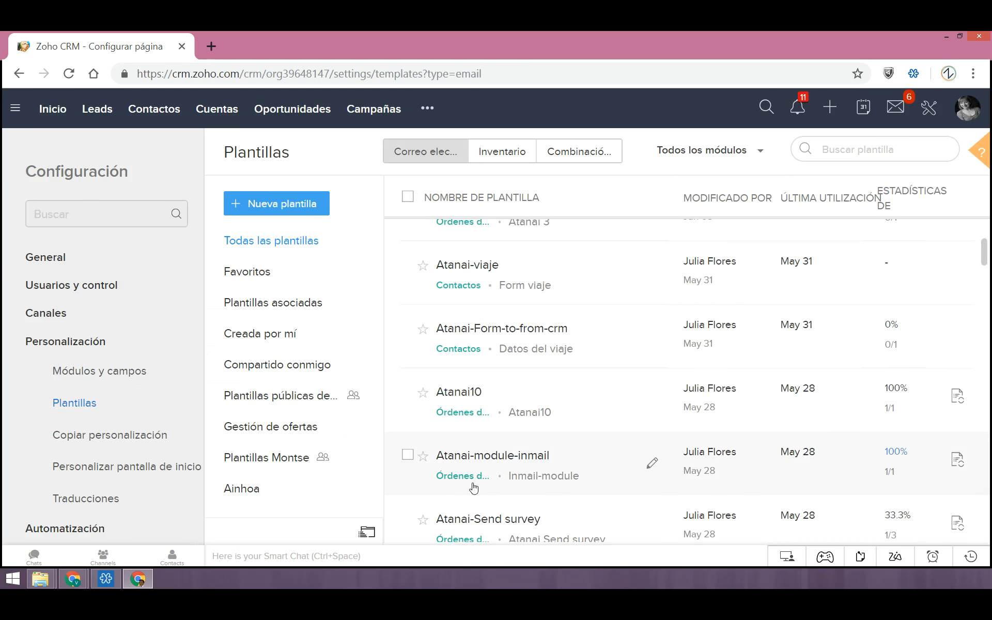
scroll(472, 485, "down", 4)
scroll(470, 436, "up", 8)
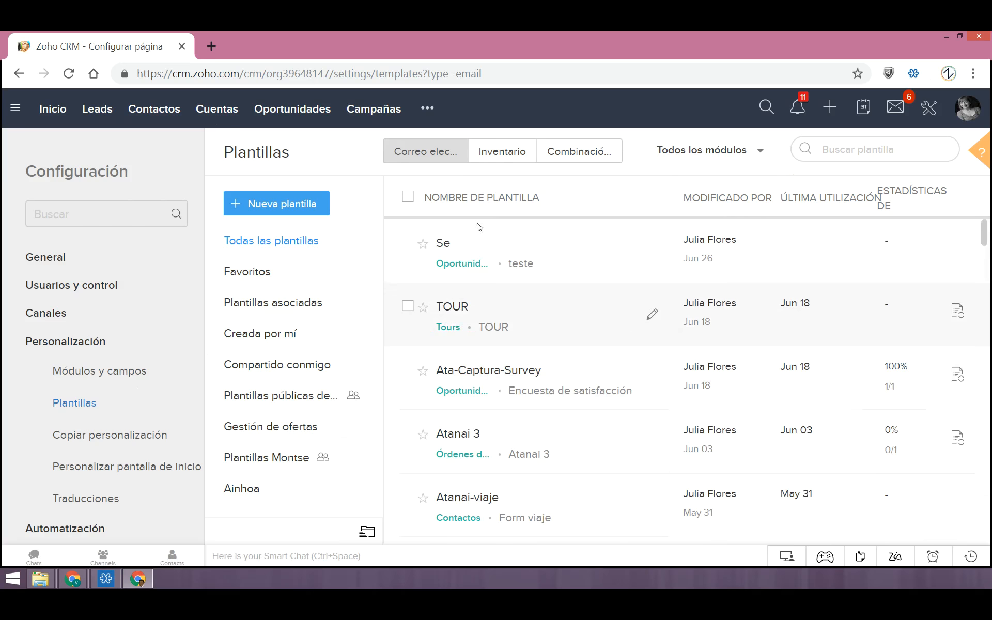
left_click(423, 244)
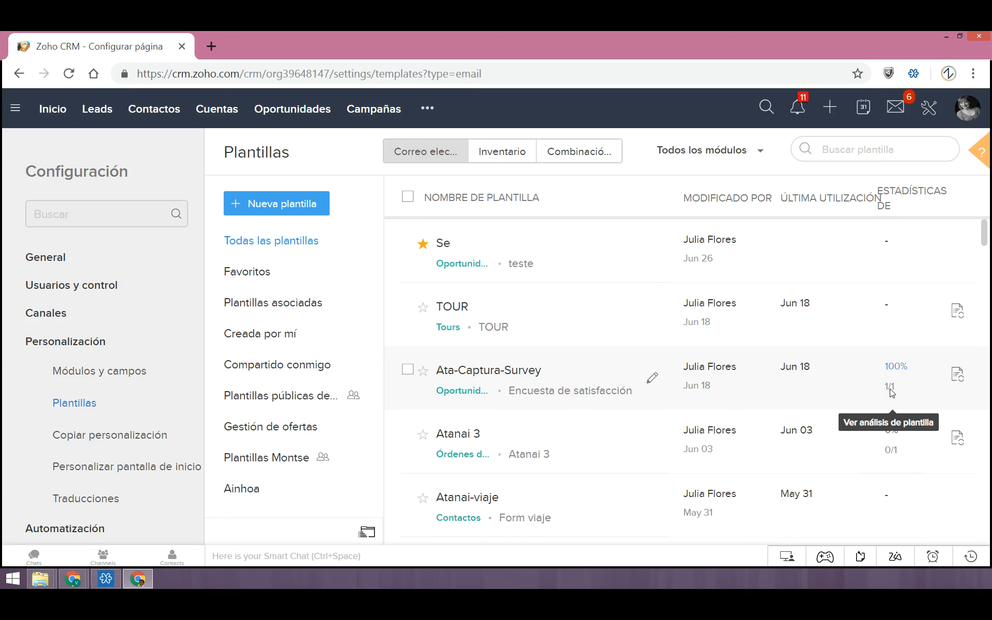
Find the Leads email template "Test" in the list and open its template analysis
scroll(890, 403, "down", 7)
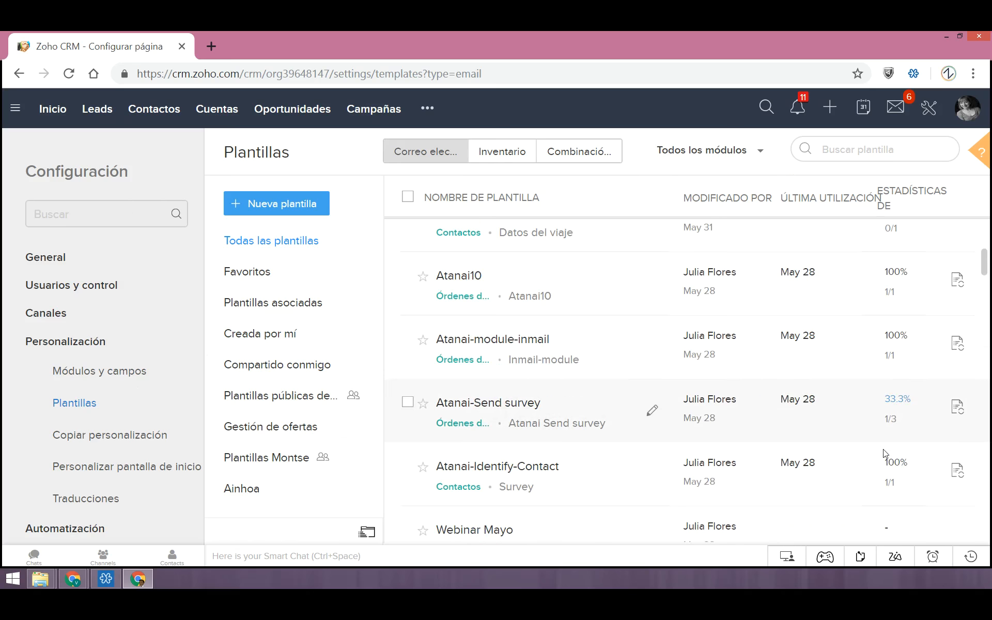
scroll(902, 465, "down", 6)
scroll(907, 466, "down", 15)
scroll(900, 476, "down", 6)
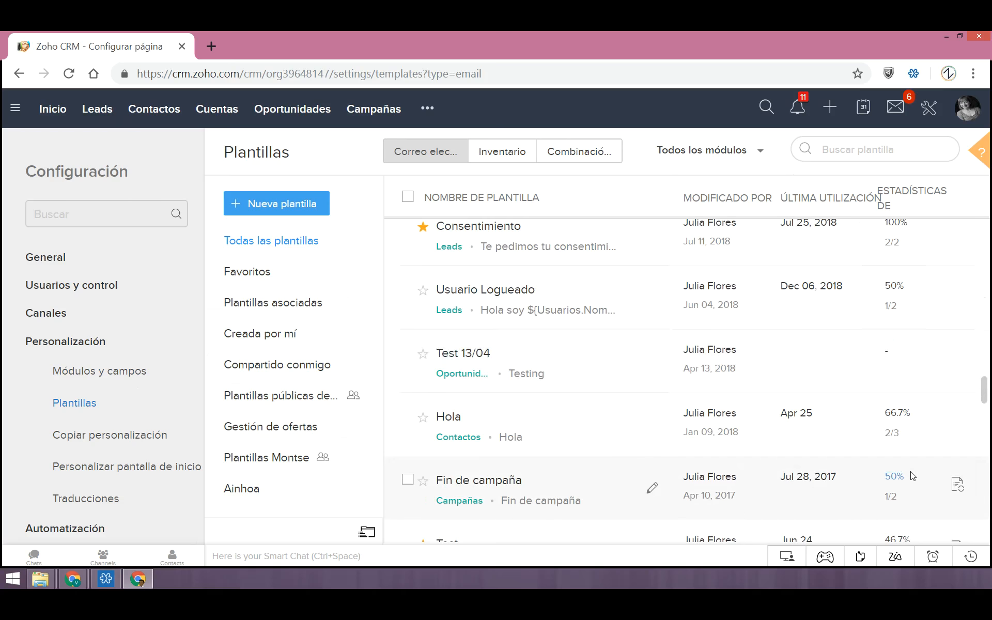
scroll(912, 475, "down", 2)
scroll(906, 429, "down", 2)
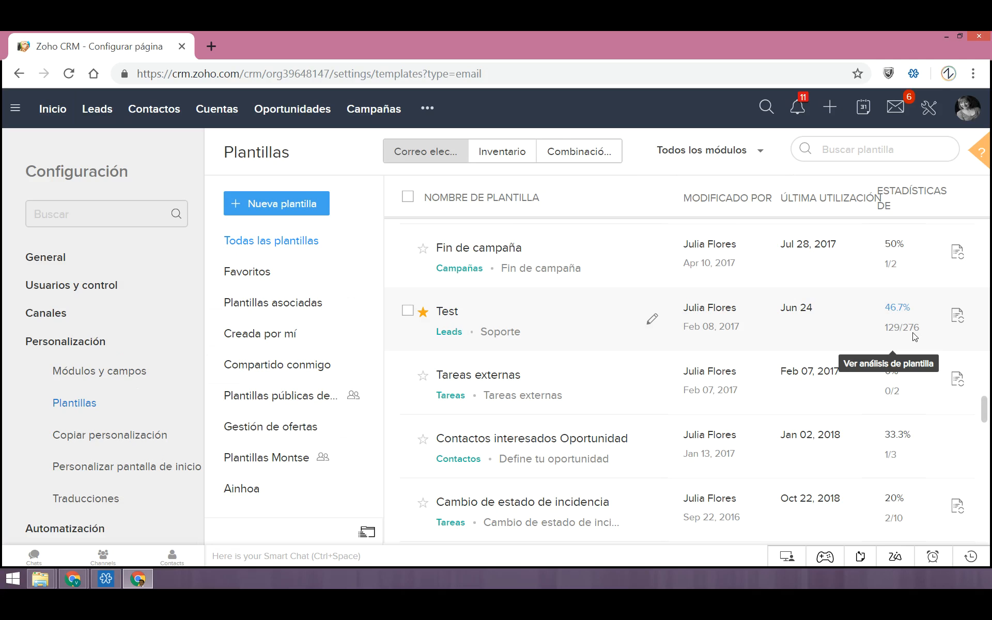
left_click(897, 309)
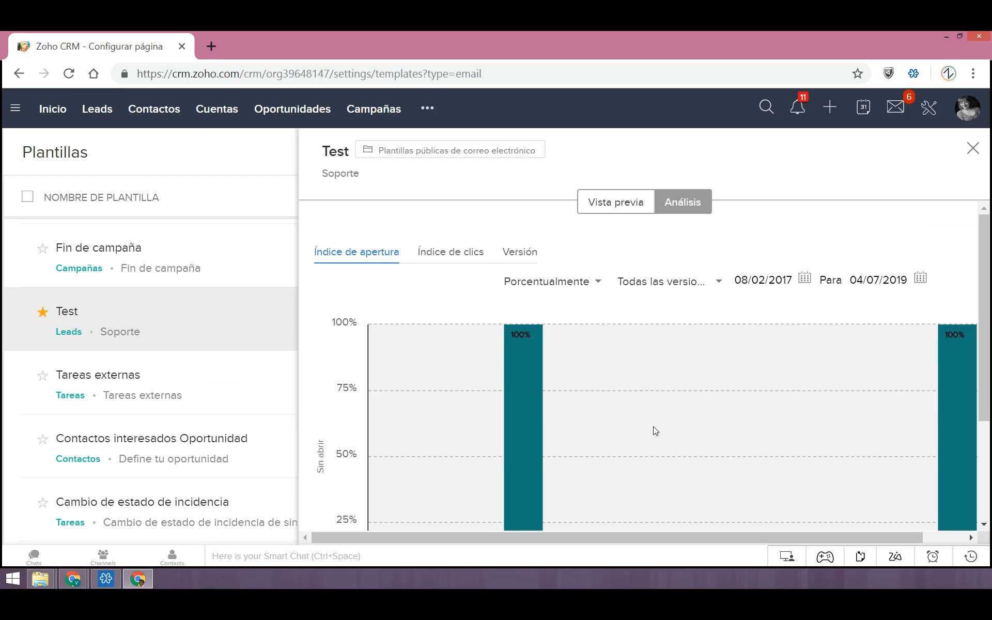
Examine the Test template's open-rate chart, including the daily details for 17 and 24 June, the date range and the legend
scroll(654, 426, "down", 3)
mouse_move(514, 410)
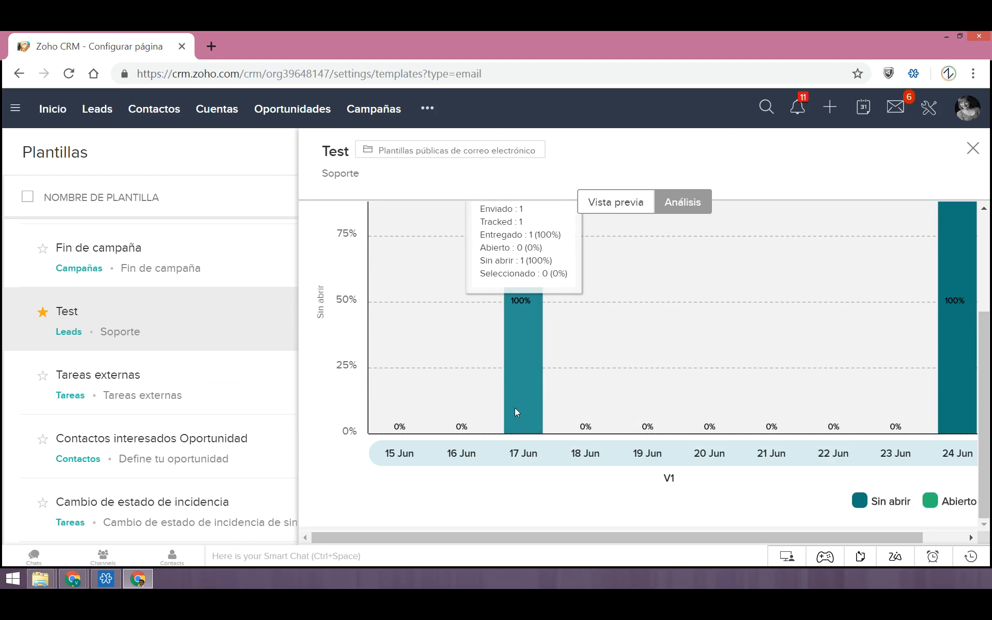
scroll(515, 407, "up", 1)
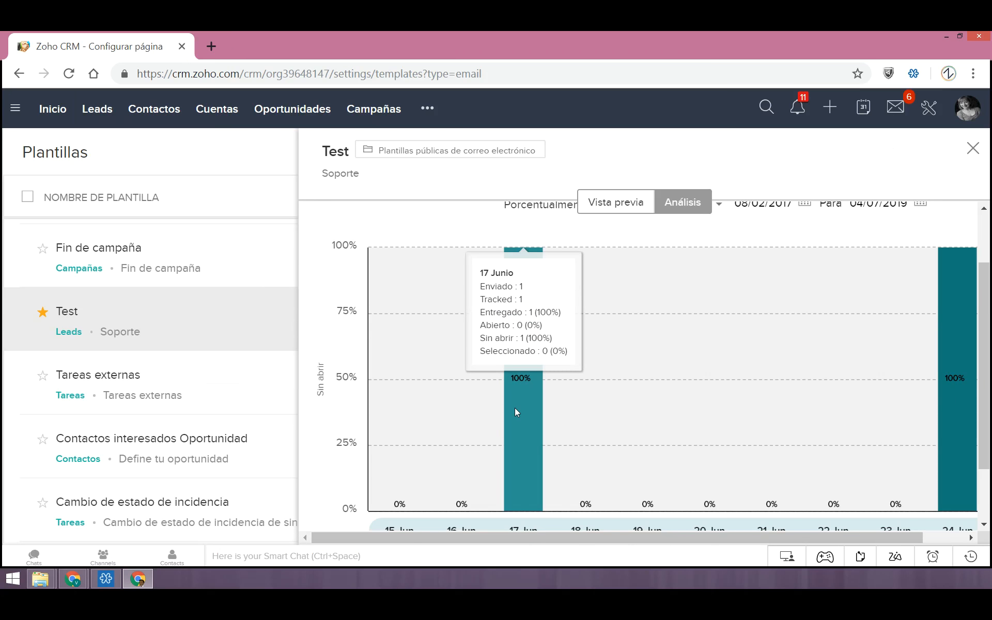
scroll(832, 405, "up", 1)
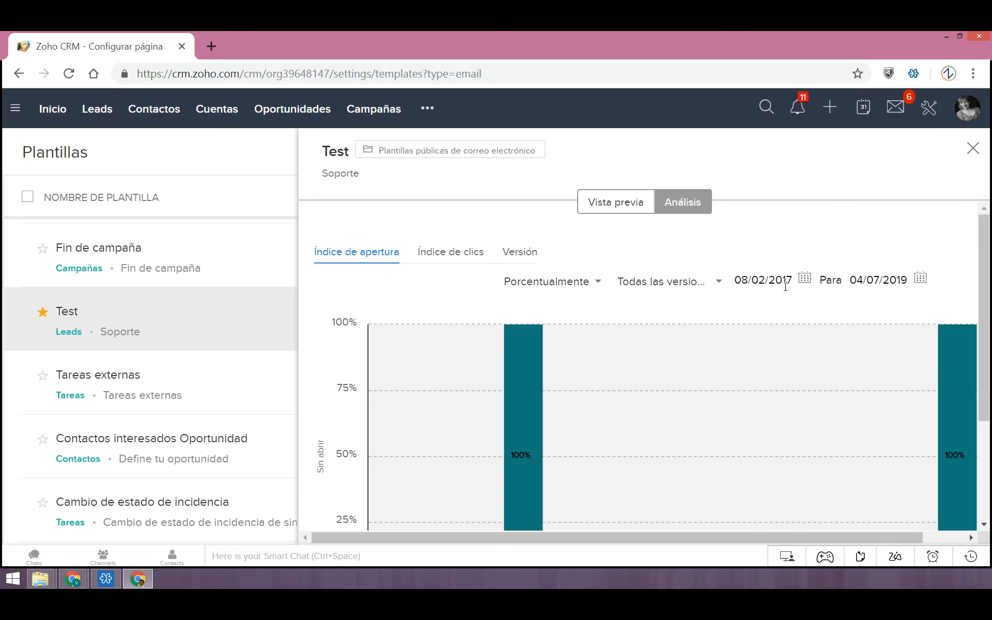
scroll(821, 317, "down", 2)
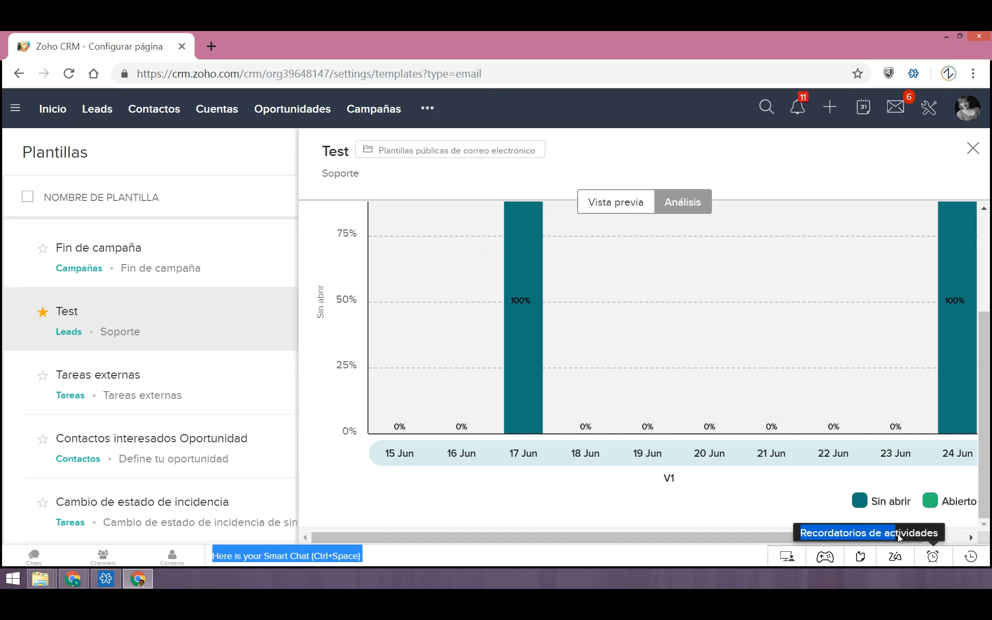
left_click_drag(780, 541, 869, 544)
scroll(870, 491, "up", 3)
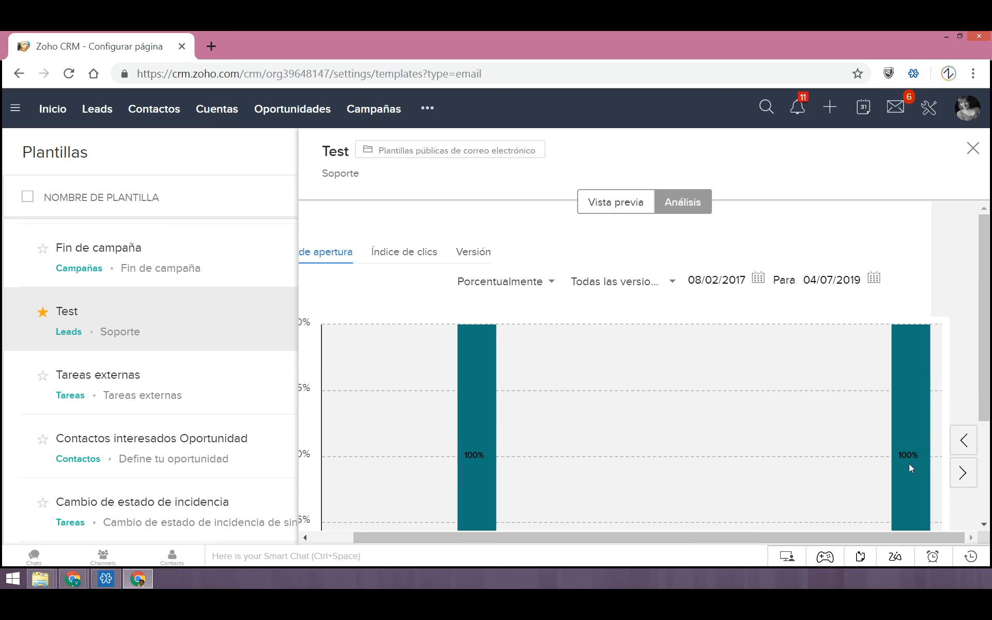
mouse_move(911, 465)
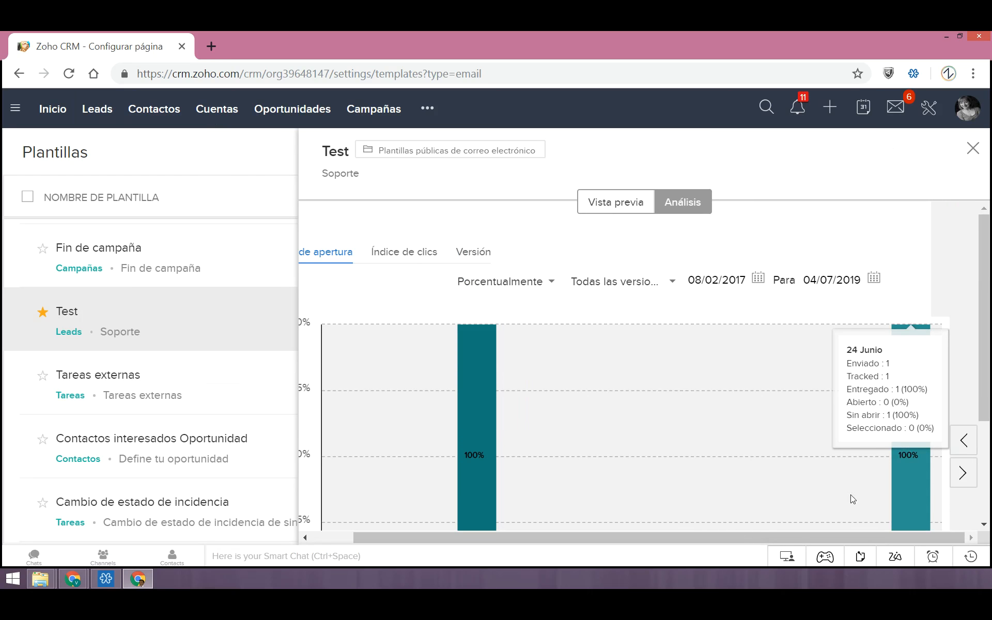
left_click_drag(833, 535, 824, 534)
scroll(658, 290, "down", 2)
scroll(677, 310, "up", 2)
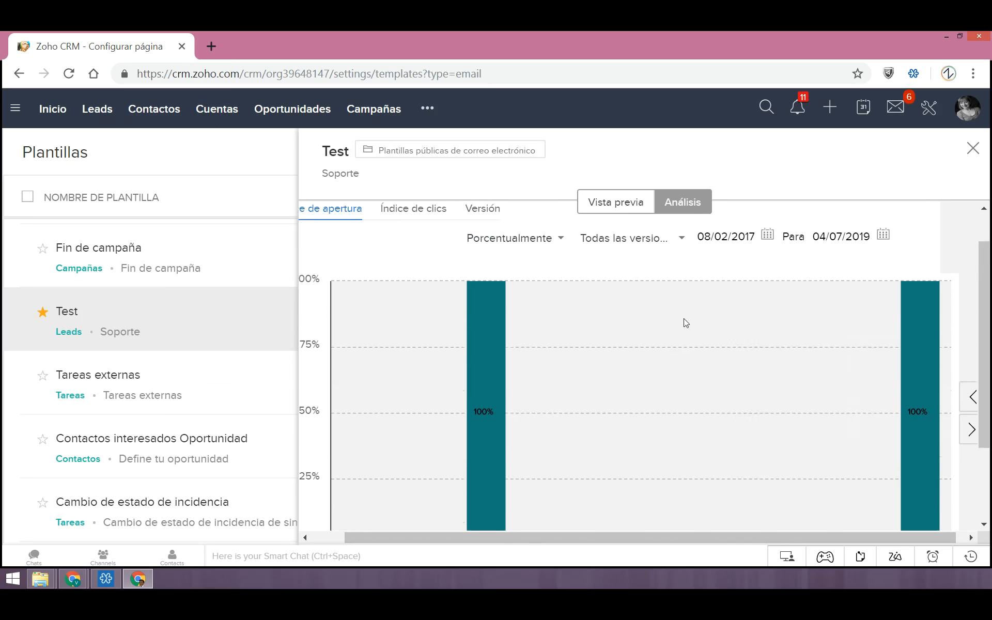
scroll(677, 455, "down", 1)
left_click_drag(626, 536, 594, 539)
scroll(613, 504, "down", 1)
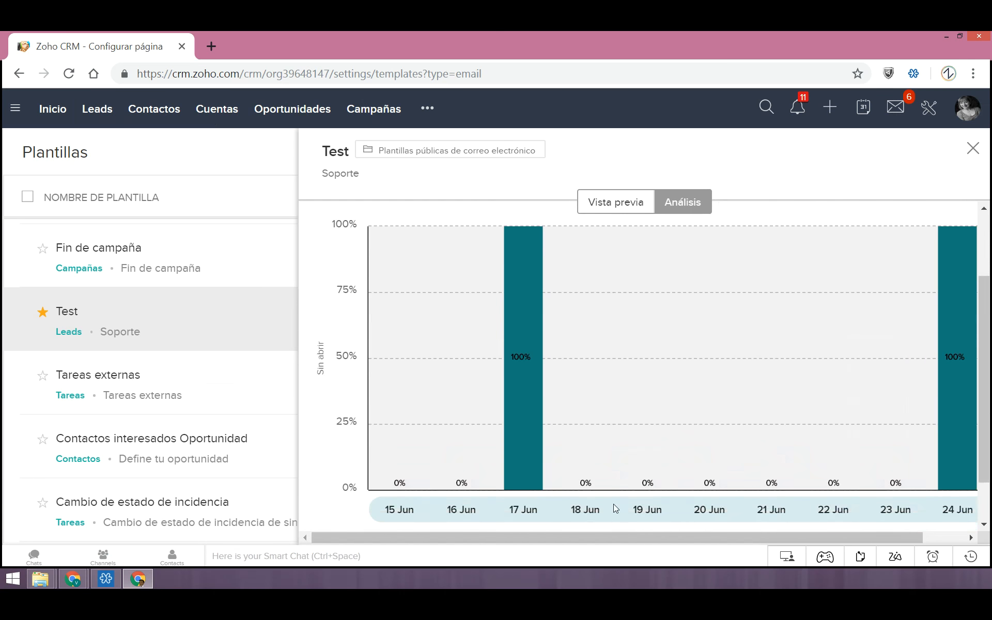
scroll(549, 466, "up", 2)
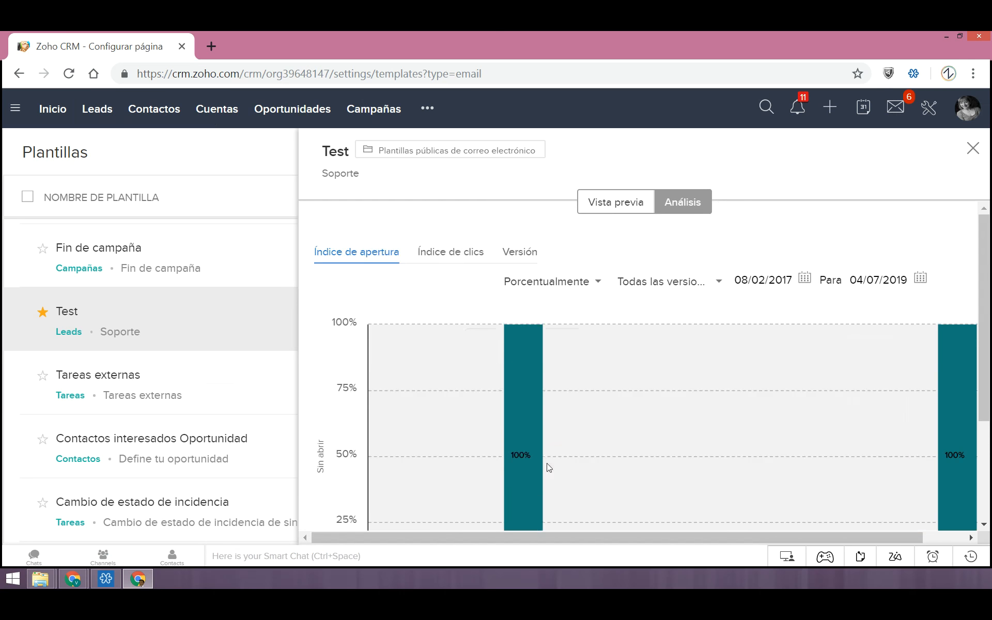
Show the Test template's click-rate chart and examine its daily values and legend
left_click(455, 260)
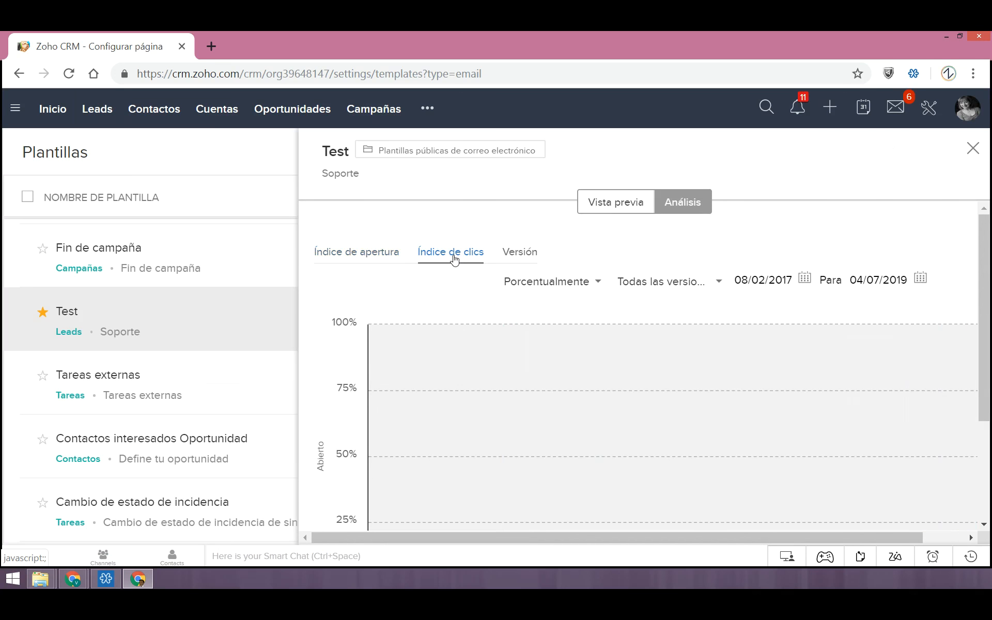
scroll(543, 359, "down", 3)
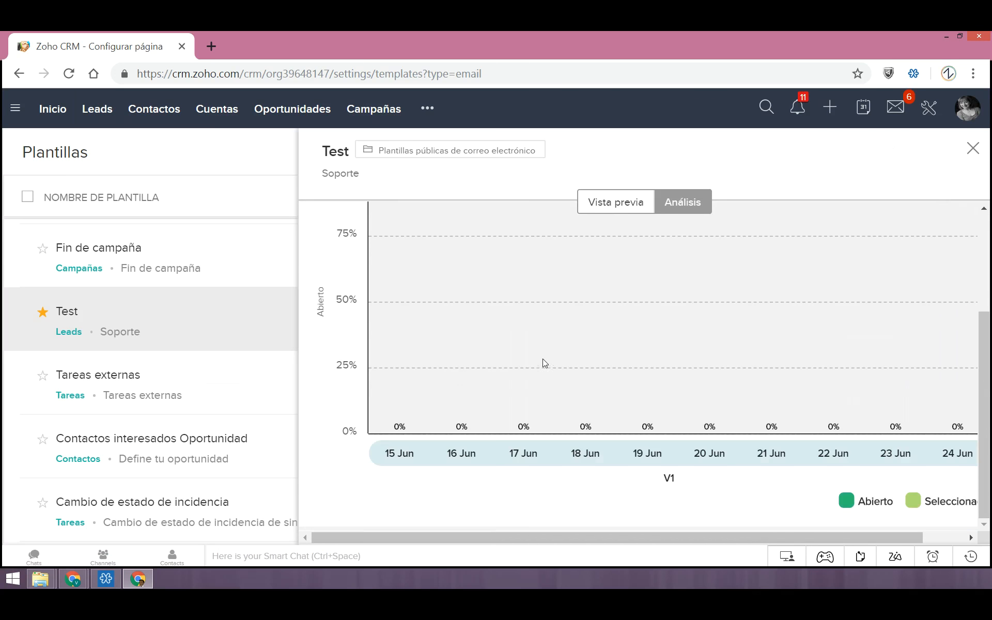
left_click_drag(811, 536, 843, 533)
scroll(763, 454, "up", 3)
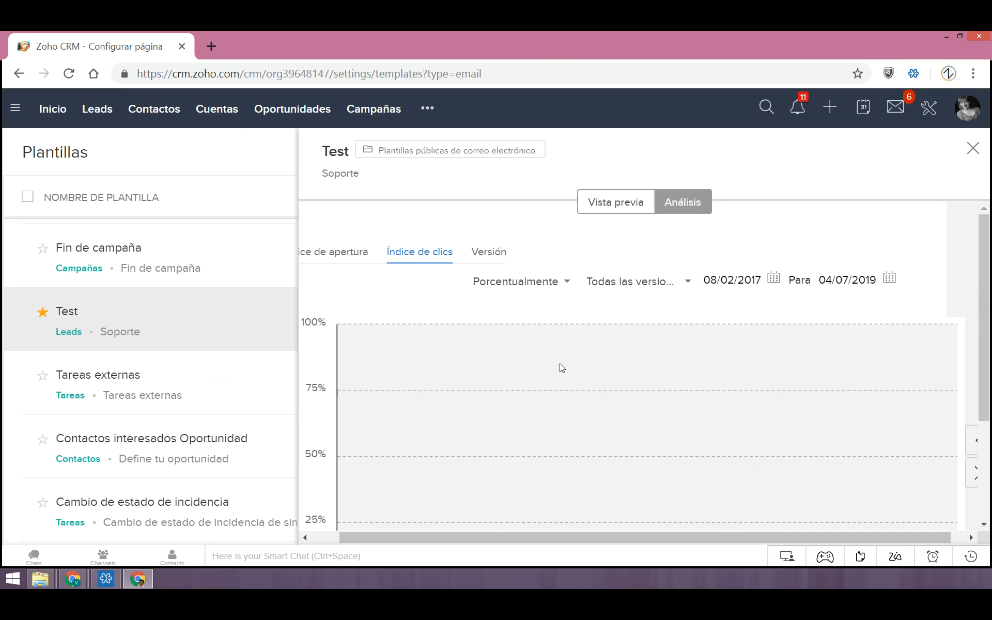
scroll(560, 364, "down", 3)
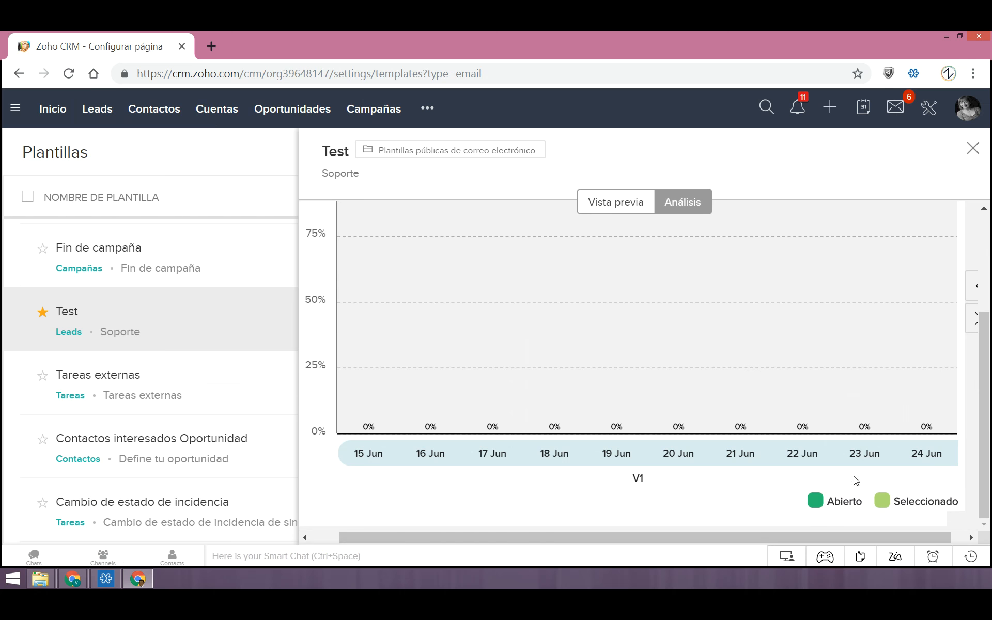
scroll(800, 454, "up", 3)
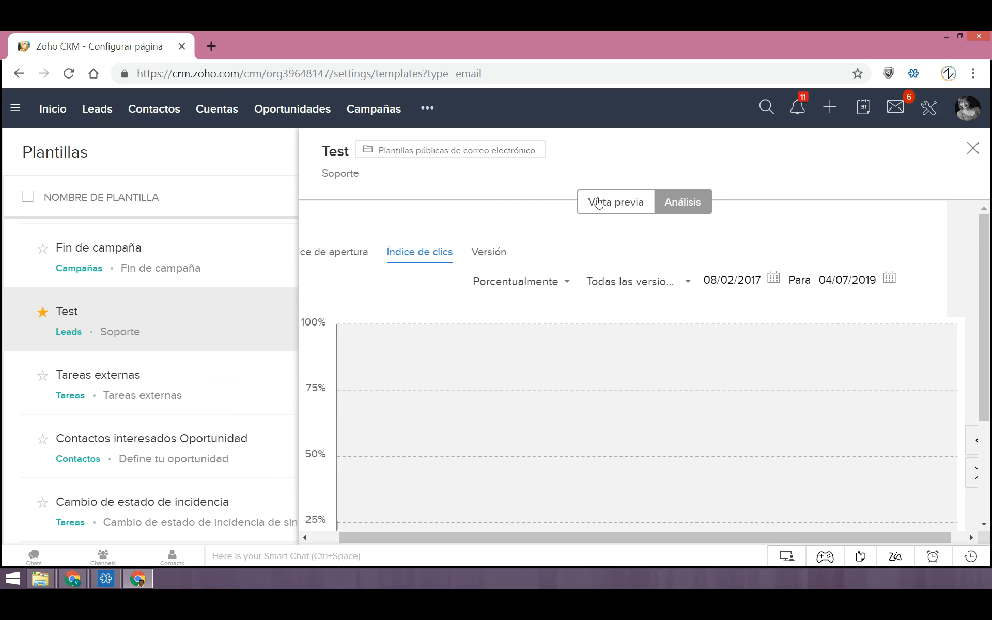
Review the Test template's statistics by version, highlighting the click rate of V1, and switch to the template preview
left_click(486, 257)
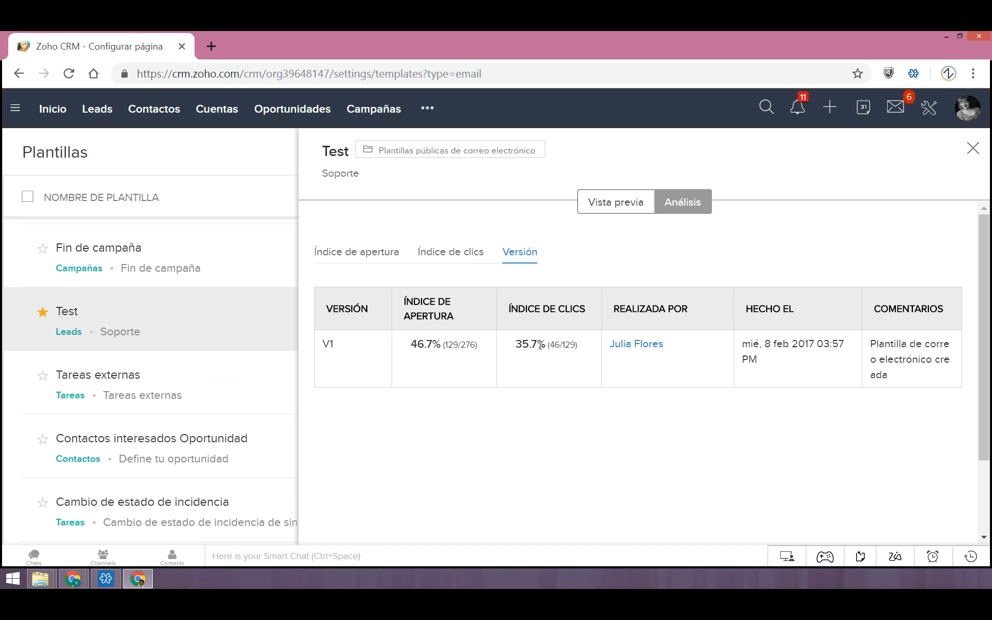
left_click_drag(516, 345, 577, 348)
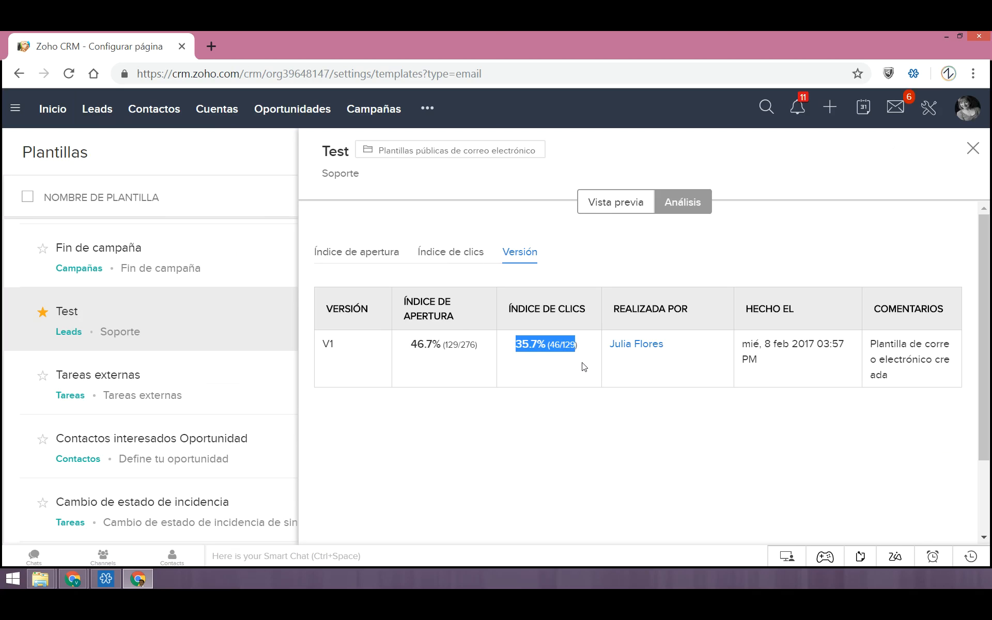
left_click(804, 462)
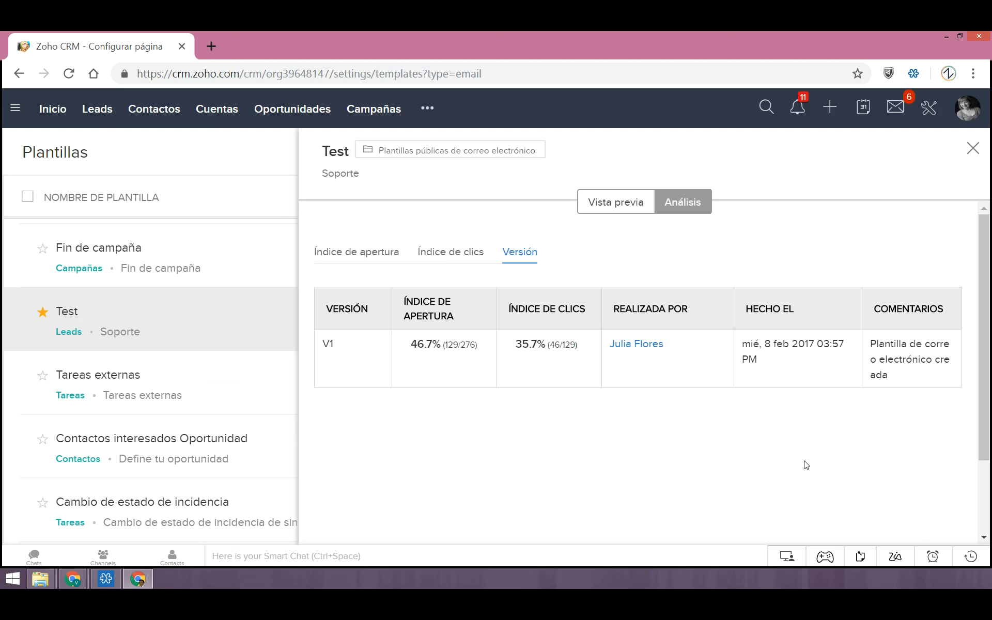
left_click(615, 202)
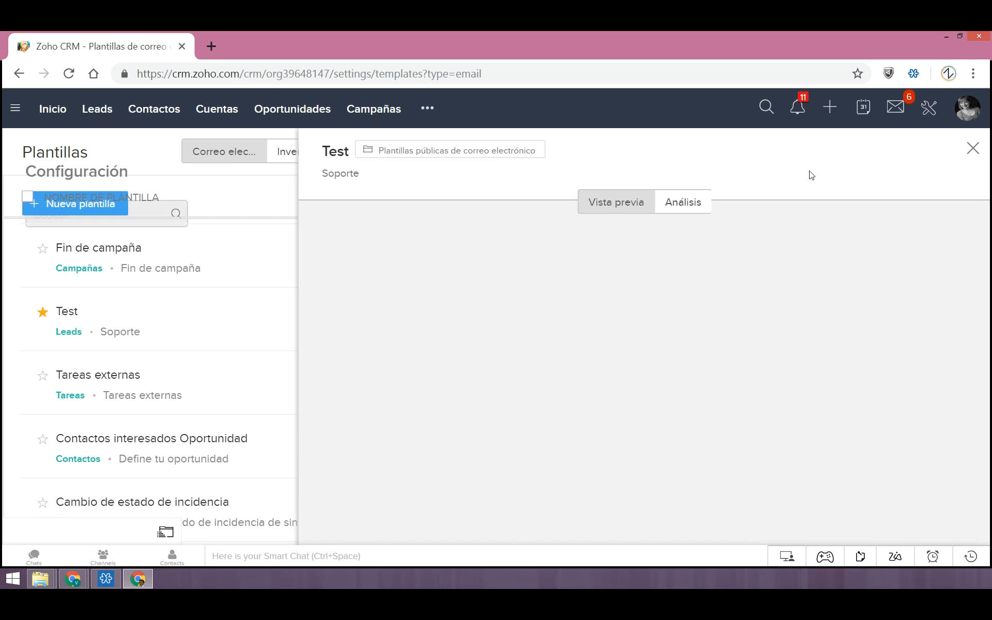
Close the Test template and start a new email template for the Oportunidades module
left_click(974, 150)
left_click(283, 206)
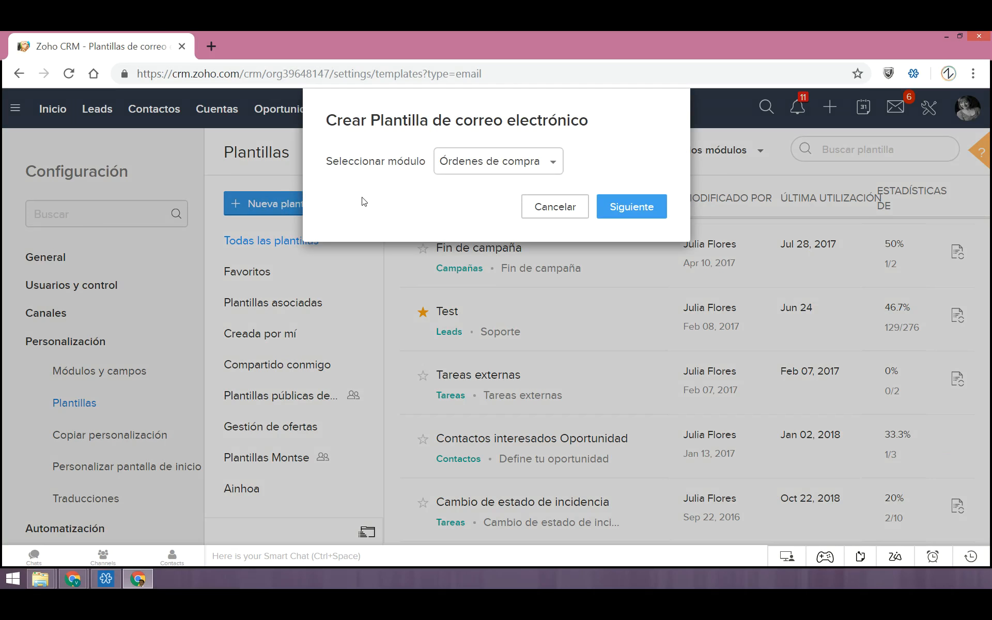
left_click(515, 164)
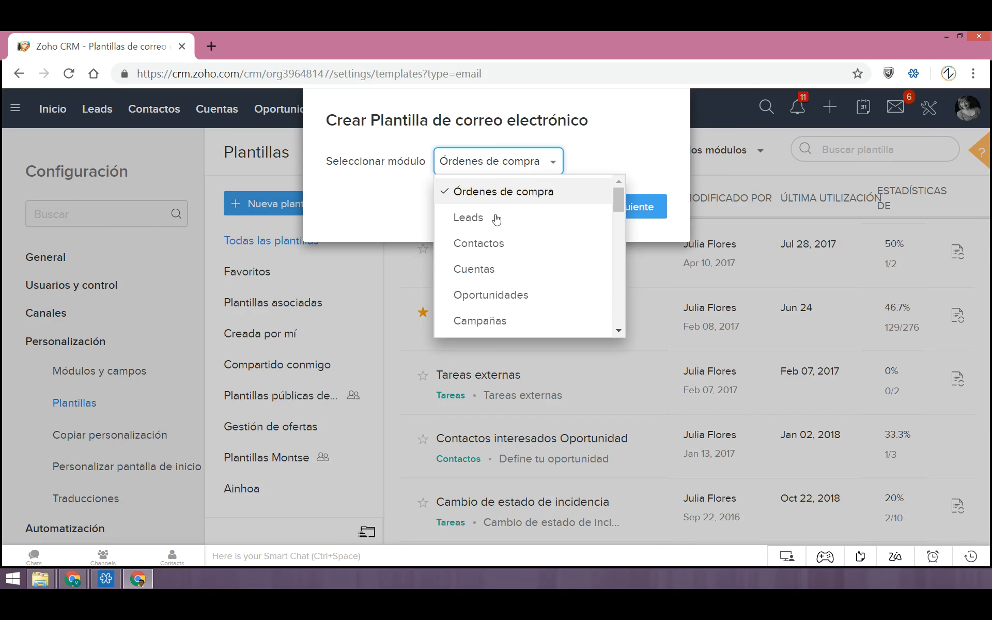
left_click(499, 292)
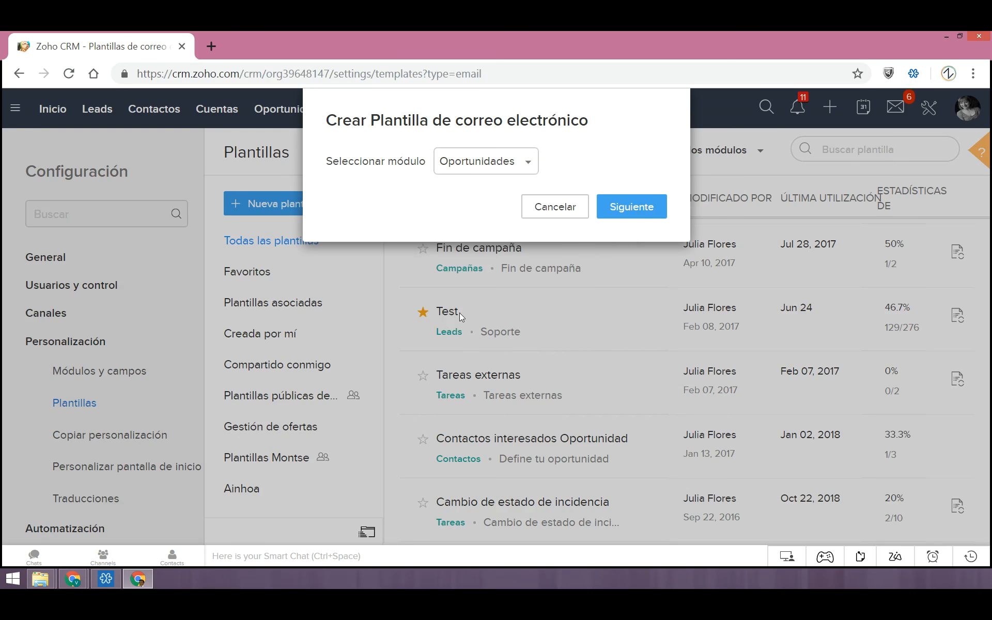
left_click(645, 208)
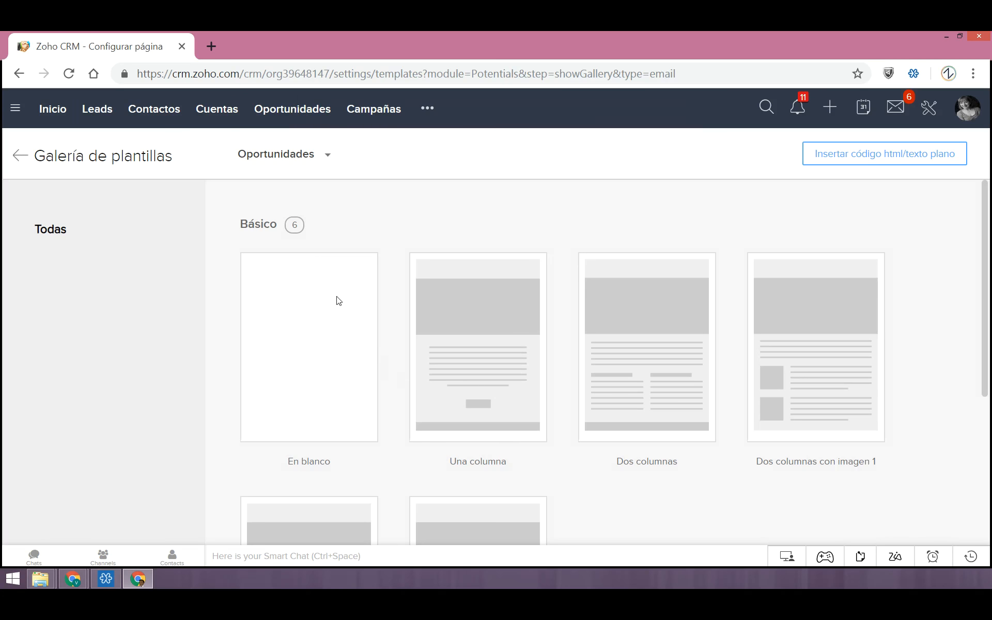
Browse the basic layouts in the template gallery, preview the three-column layout and select it for the new template
scroll(582, 401, "down", 2)
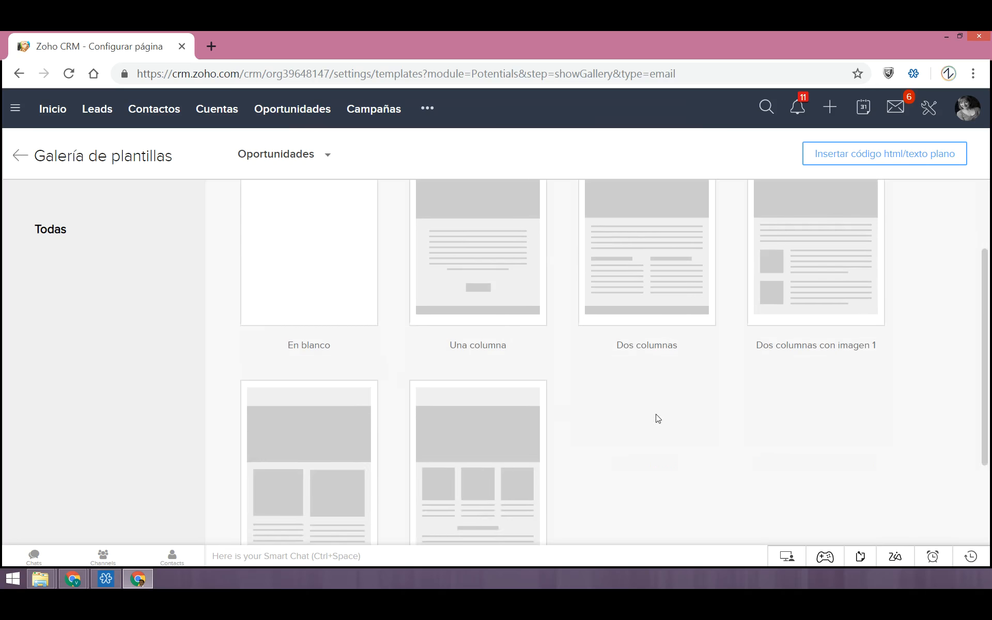
scroll(654, 418, "up", 2)
scroll(693, 437, "down", 2)
scroll(693, 427, "down", 2)
scroll(588, 399, "up", 4)
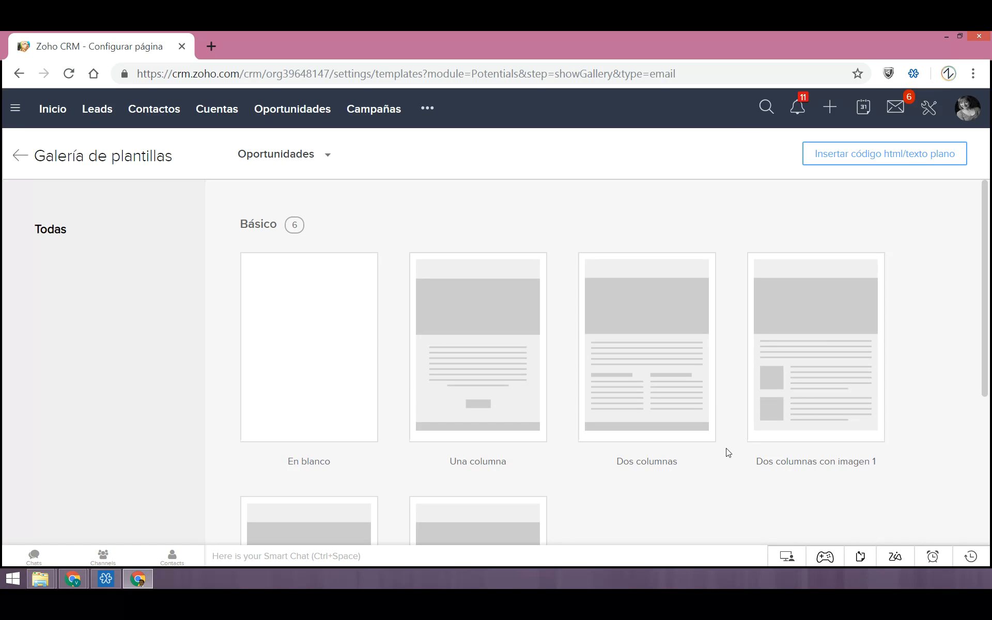
scroll(545, 476, "down", 2)
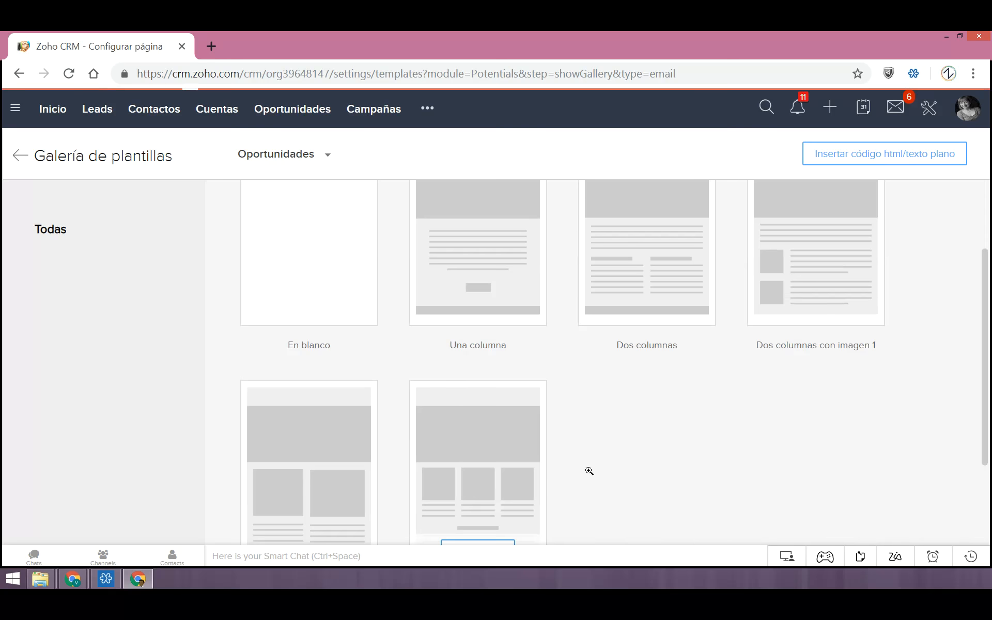
scroll(608, 467, "down", 2)
left_click(492, 463)
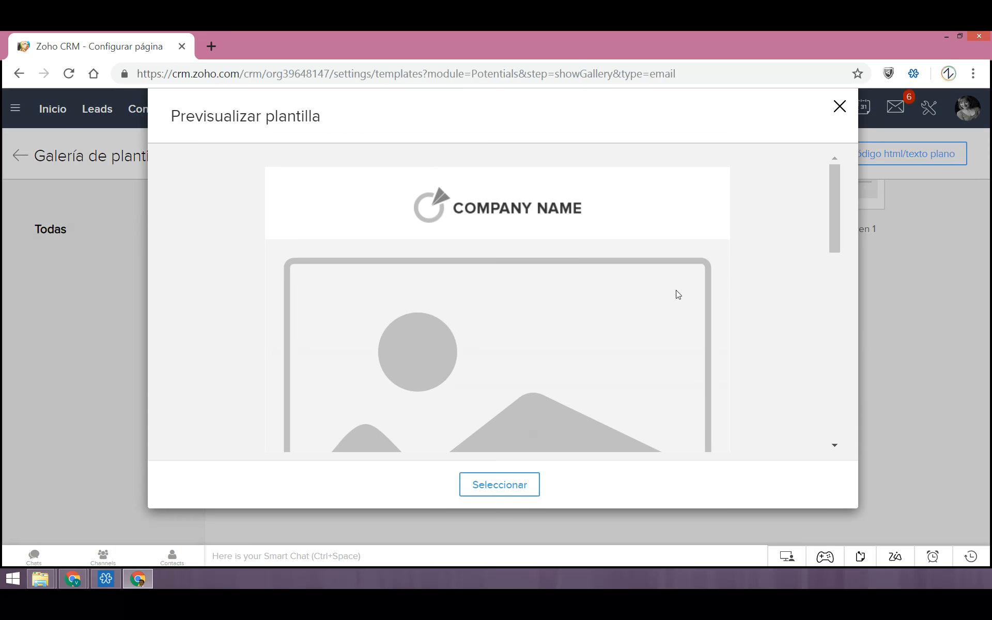
left_click(506, 490)
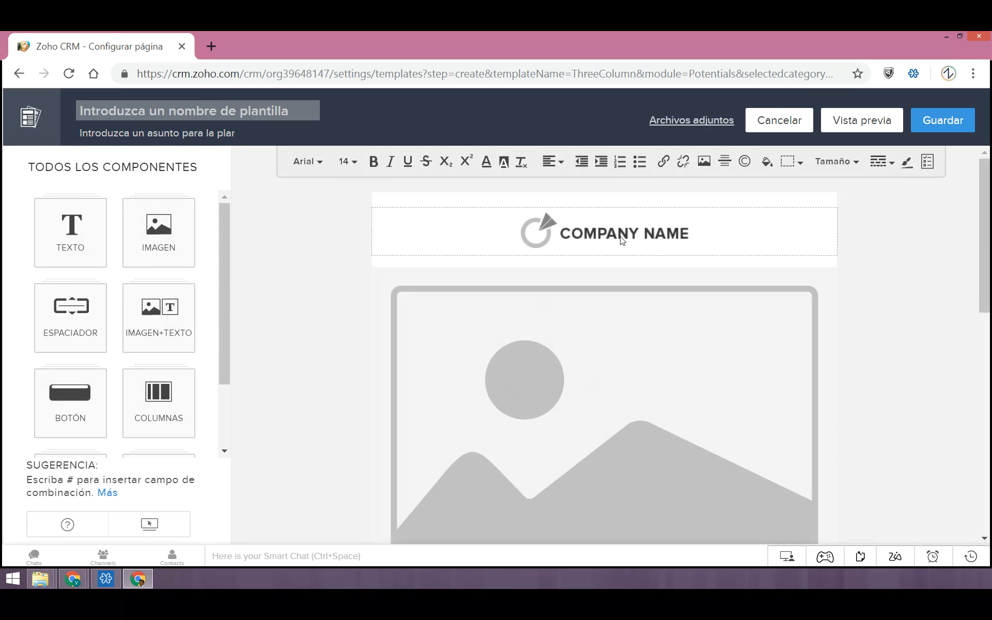
Examine the three-column template from the company header to the address footer, including the title, paragraph and subtitle columns
scroll(598, 388, "down", 3)
scroll(579, 365, "down", 3)
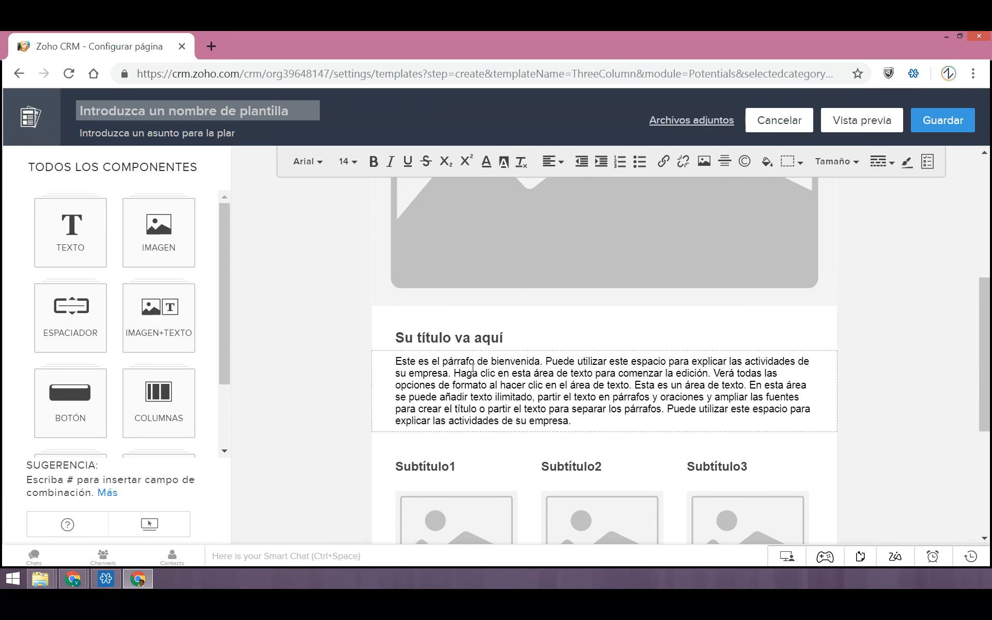
scroll(473, 368, "down", 2)
scroll(476, 435, "down", 2)
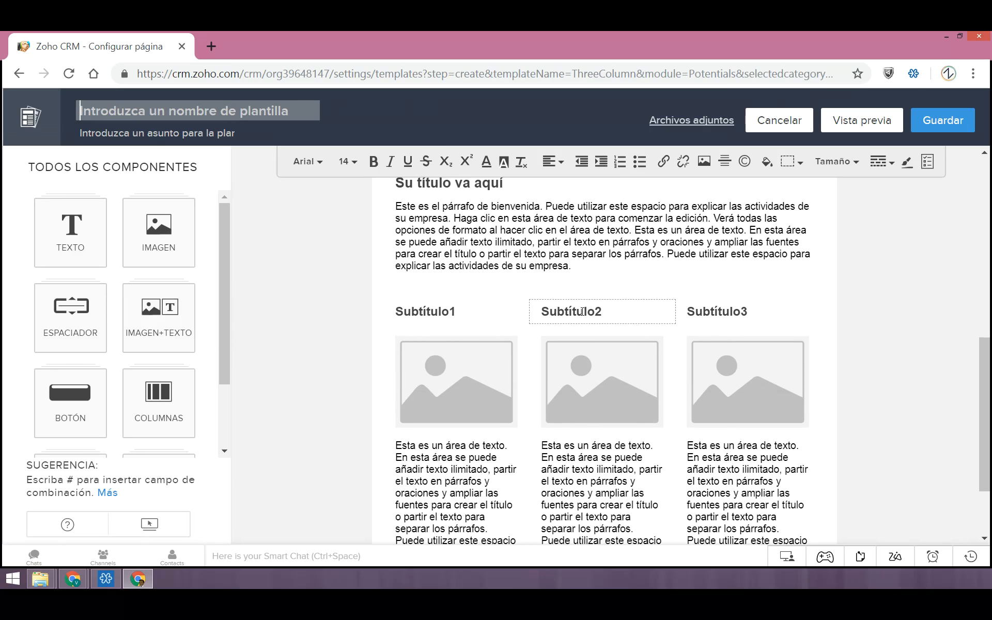
scroll(589, 318, "down", 1)
scroll(589, 317, "down", 1)
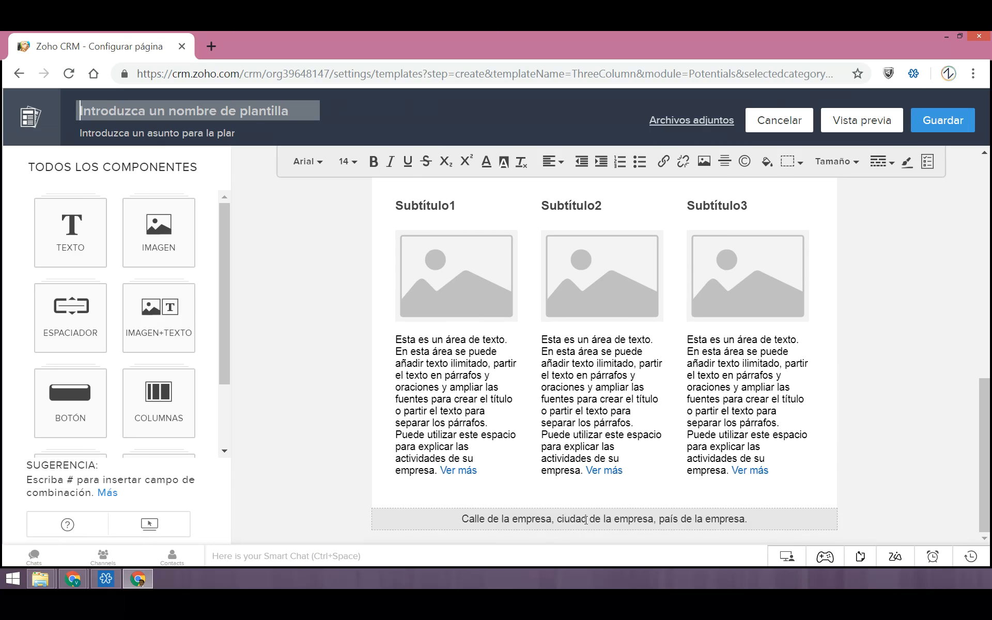
scroll(578, 539, "up", 4)
scroll(582, 534, "up", 5)
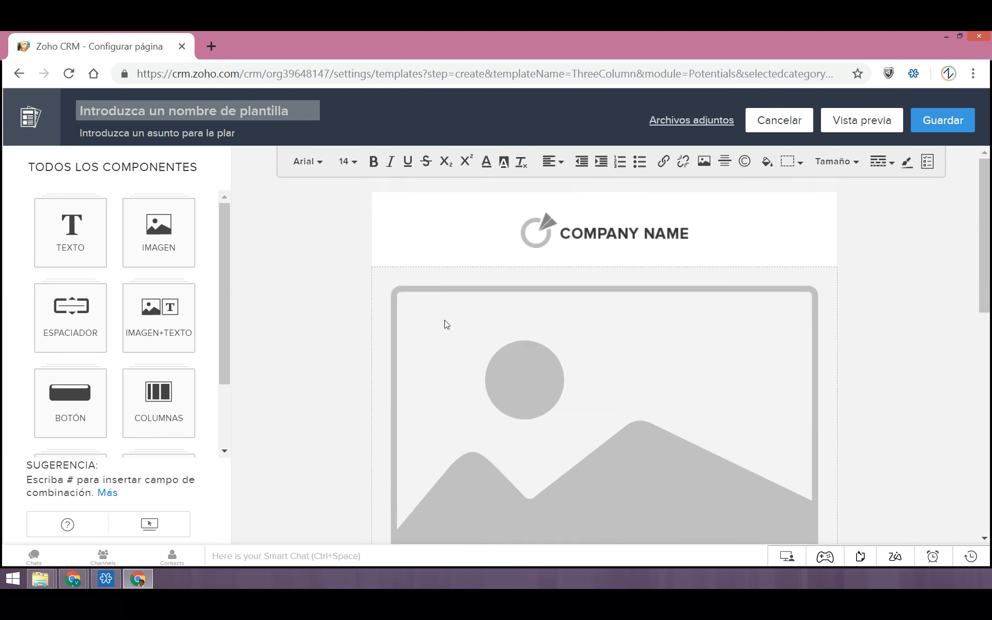
Select the welcome paragraph and the large banner image in turn to examine their editing options
scroll(443, 323, "down", 3)
scroll(492, 357, "down", 2)
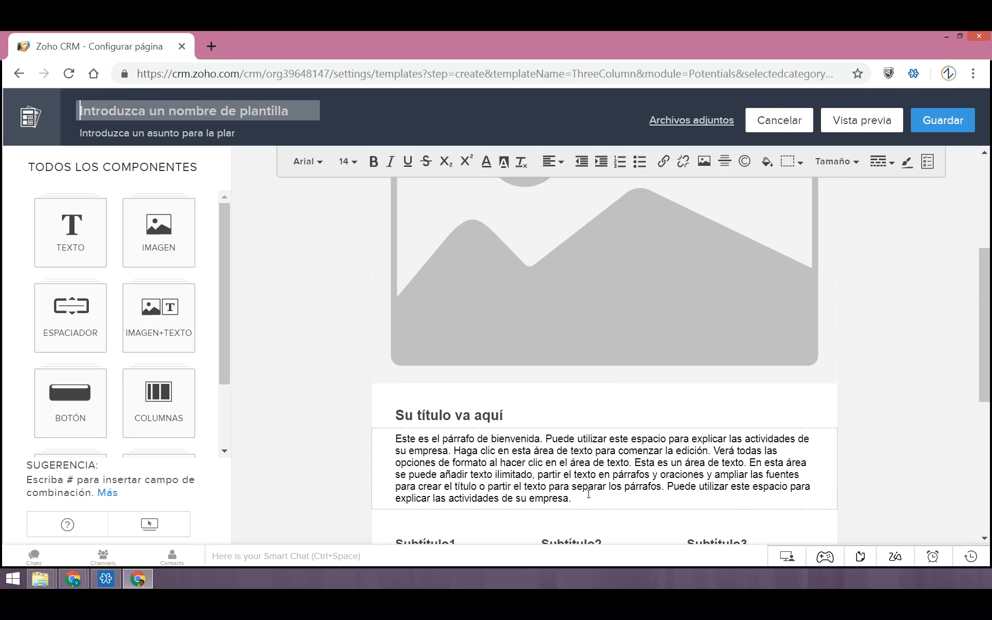
left_click(589, 494)
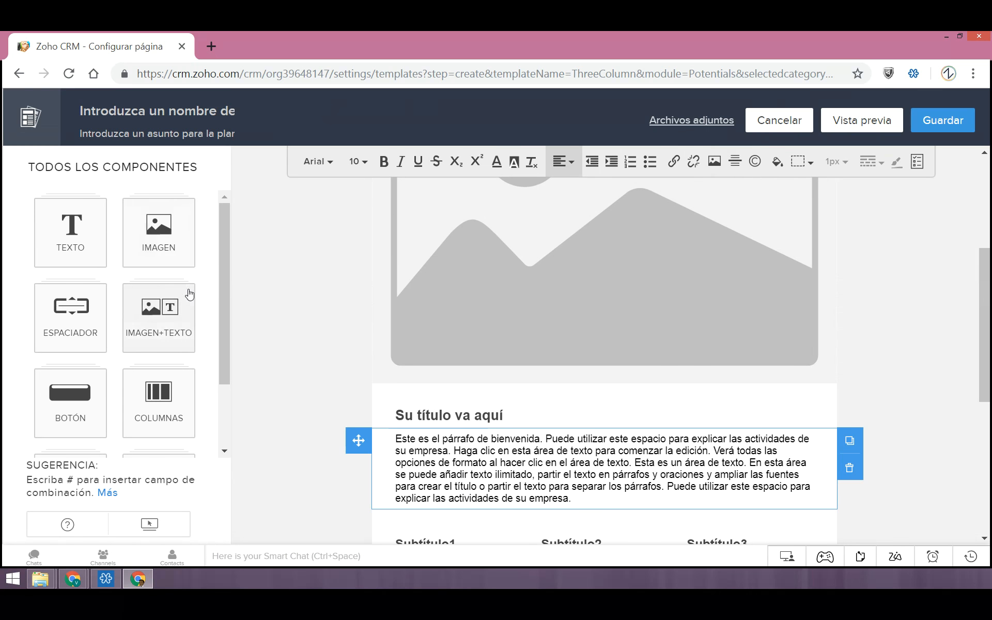
scroll(558, 356, "up", 3)
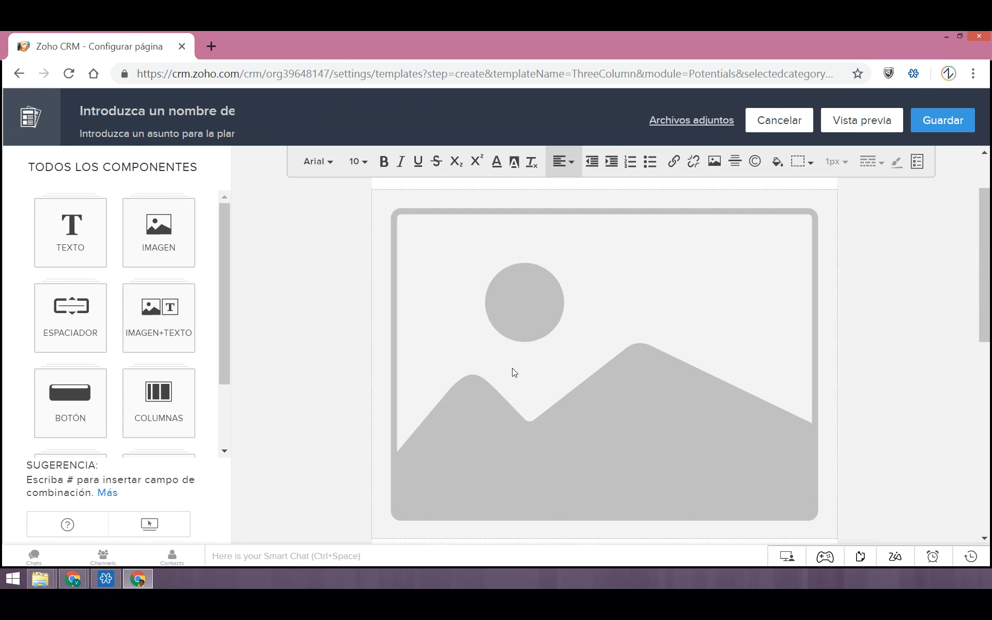
left_click(522, 357)
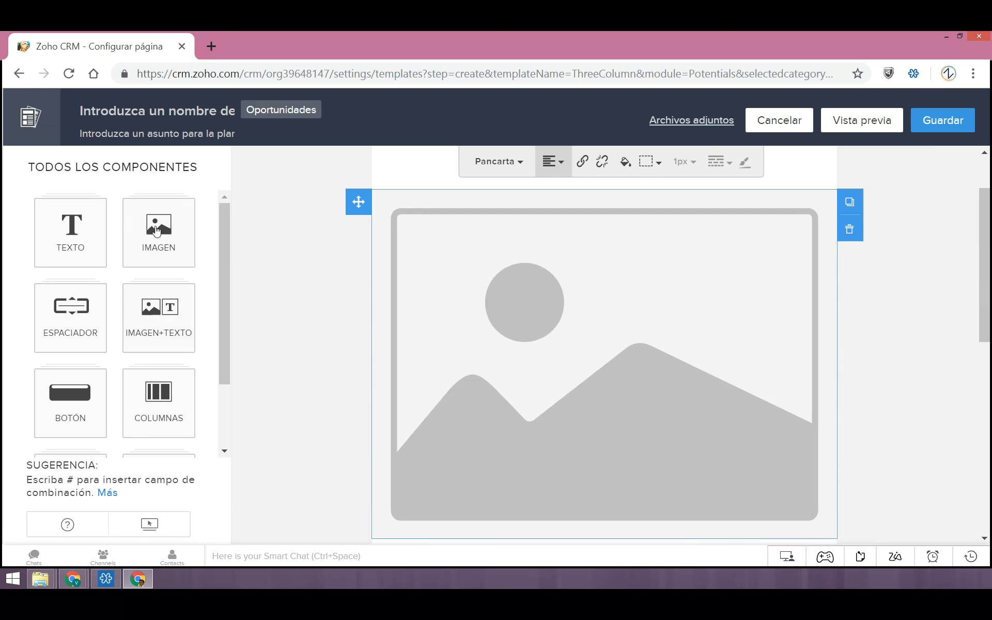
mouse_move(616, 371)
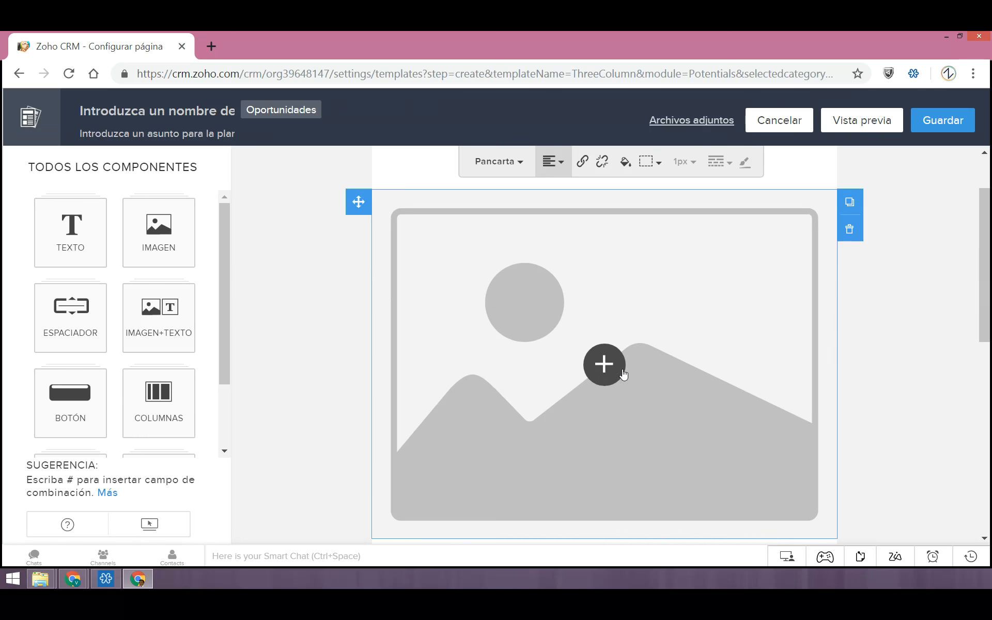
Insert an image-text-image component between the three text columns and the address footer
scroll(454, 369, "down", 10)
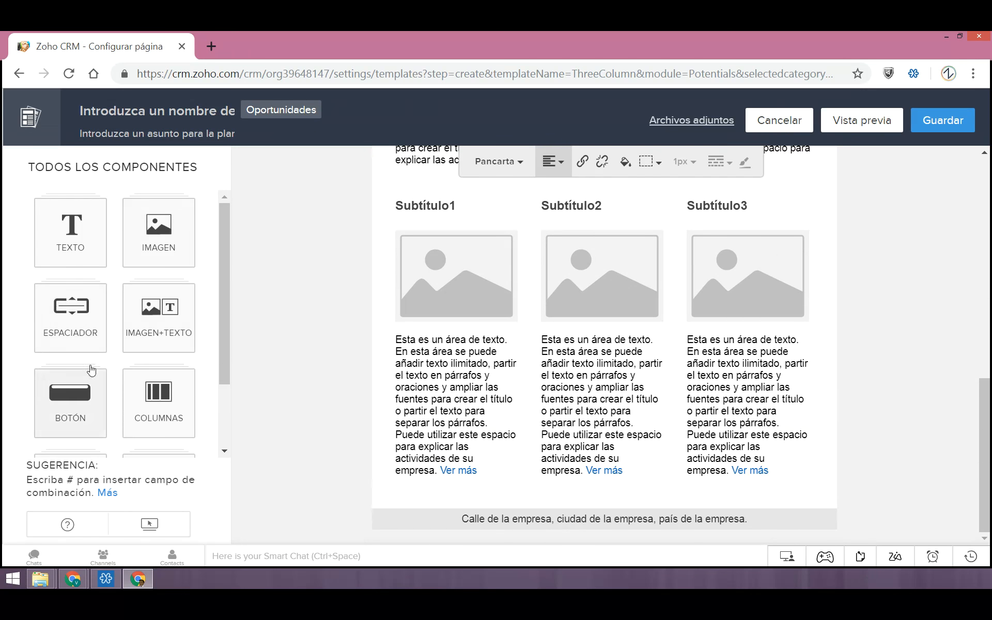
left_click(158, 326)
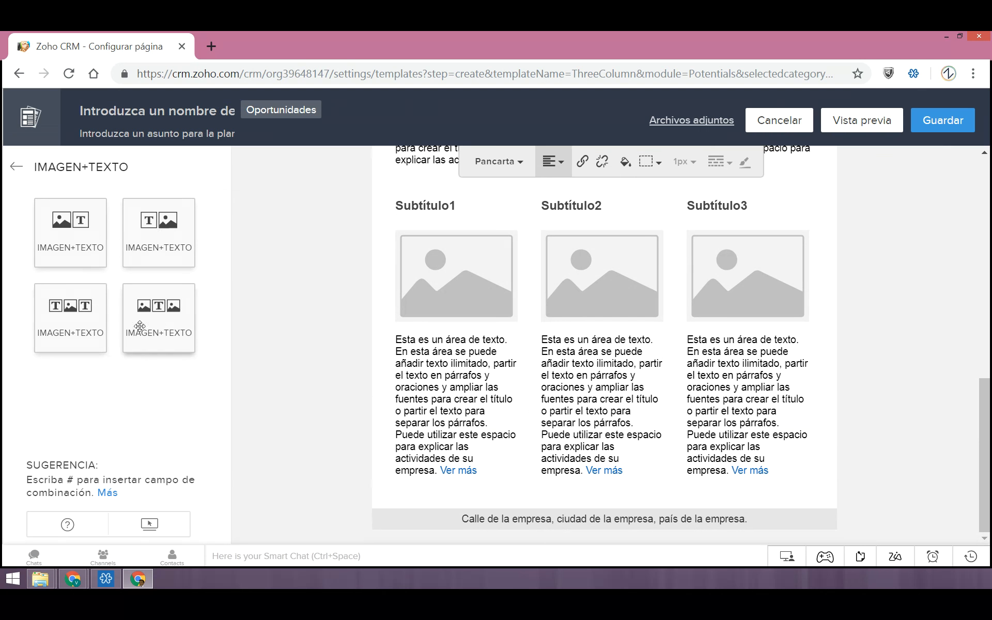
left_click_drag(154, 323, 561, 428)
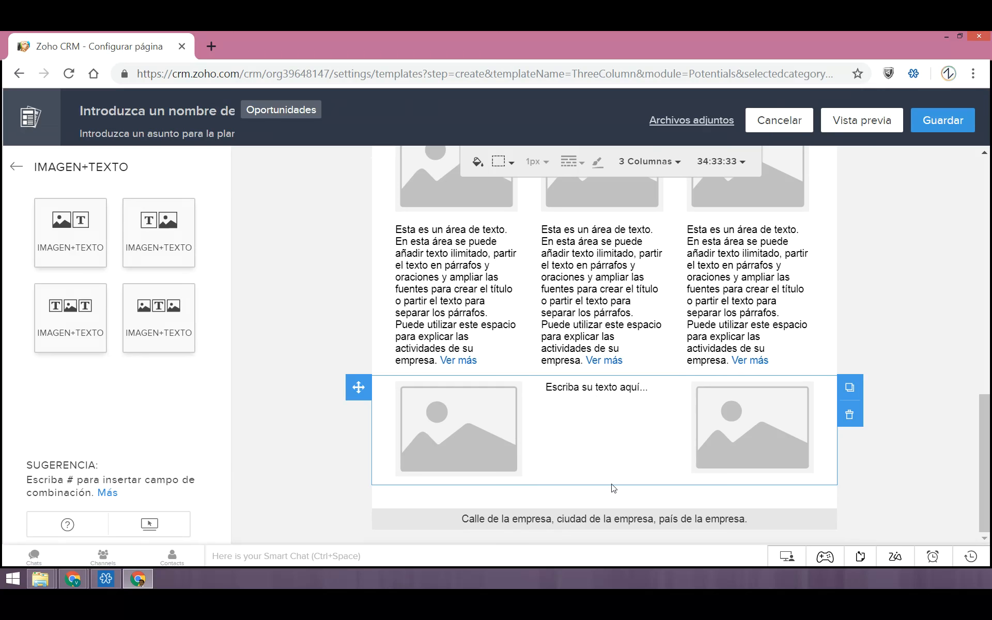
Return to the full component list and examine the remaining components and the template's layout with the added block
scroll(465, 455, "up", 4)
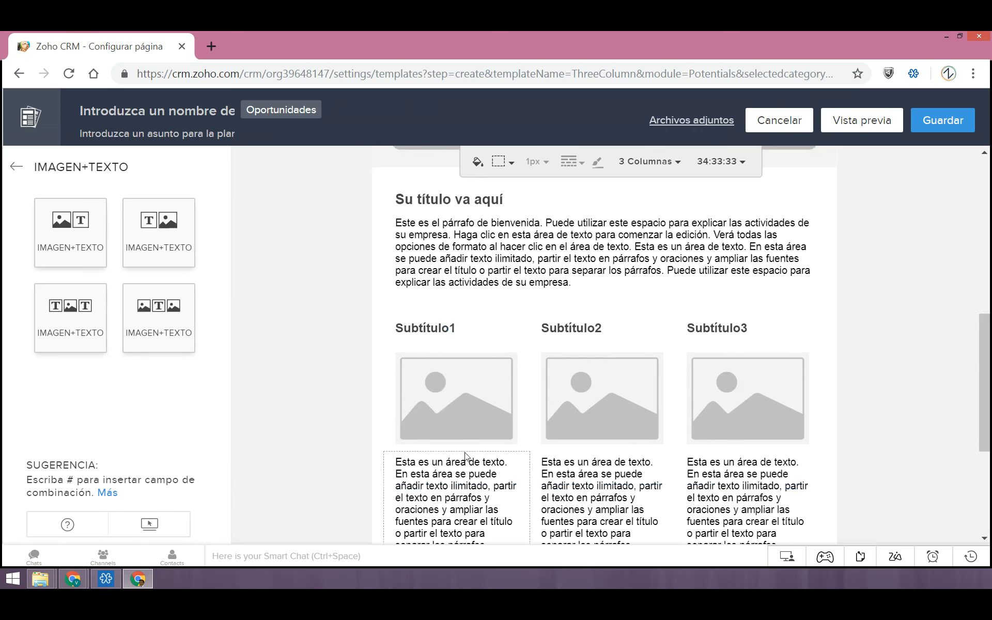
scroll(465, 455, "up", 3)
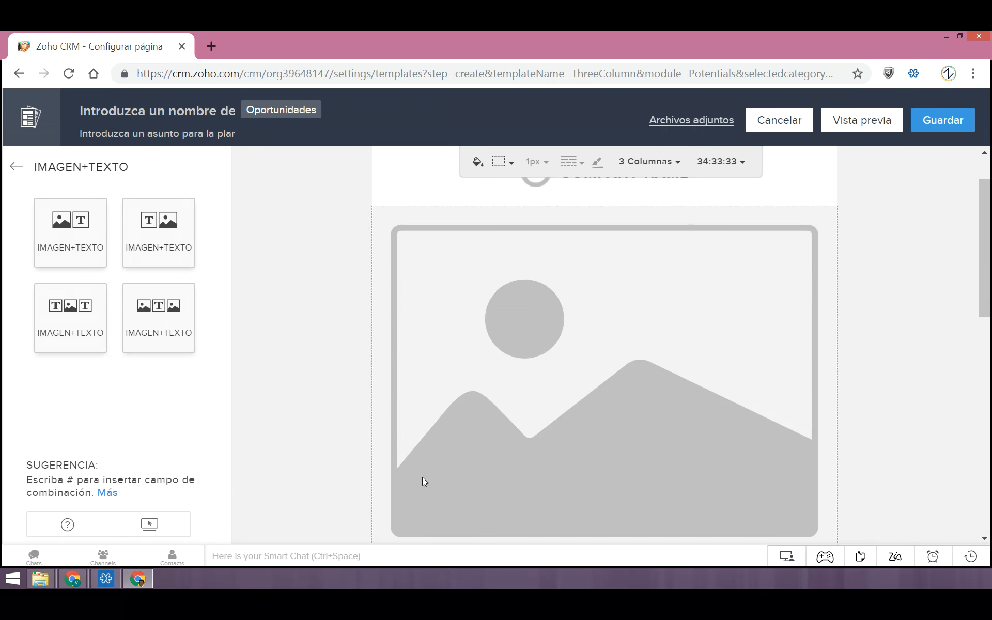
left_click(16, 166)
scroll(155, 412, "down", 2)
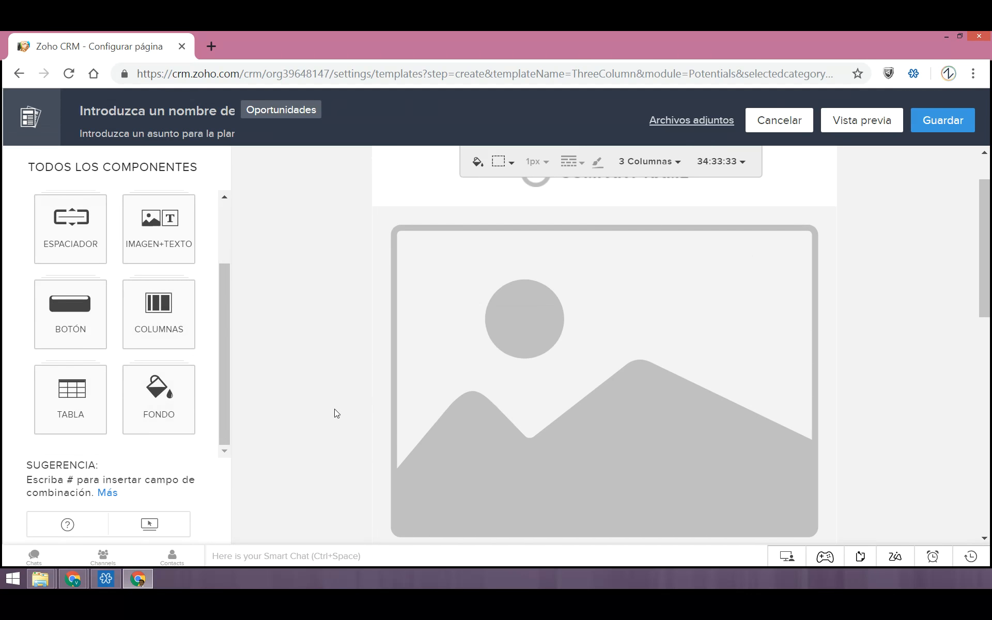
scroll(514, 372, "down", 4)
scroll(544, 377, "up", 5)
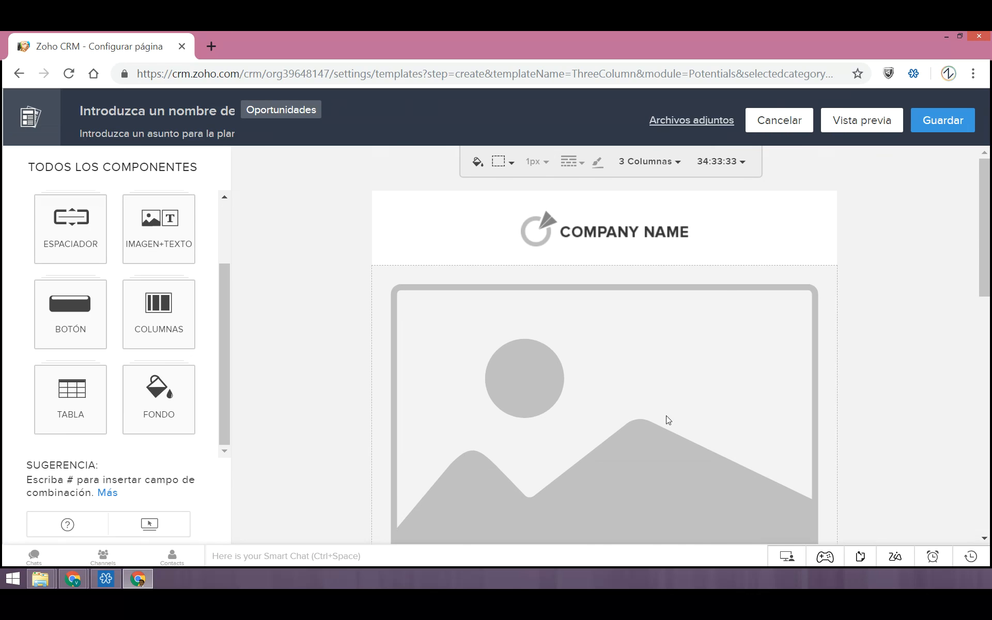
scroll(665, 415, "down", 5)
scroll(822, 248, "down", 5)
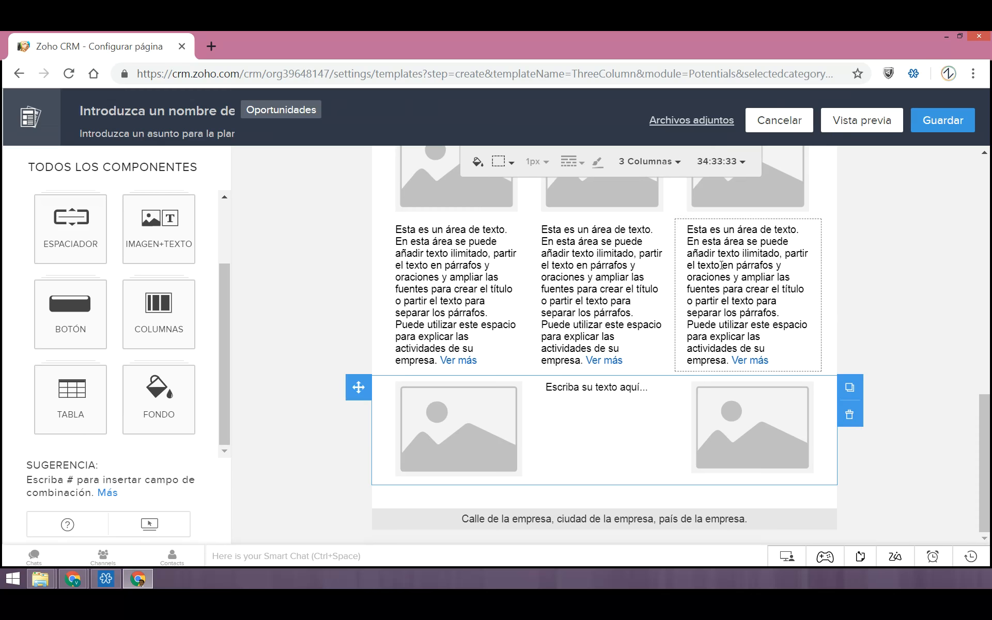
scroll(671, 286, "up", 10)
scroll(562, 407, "down", 4)
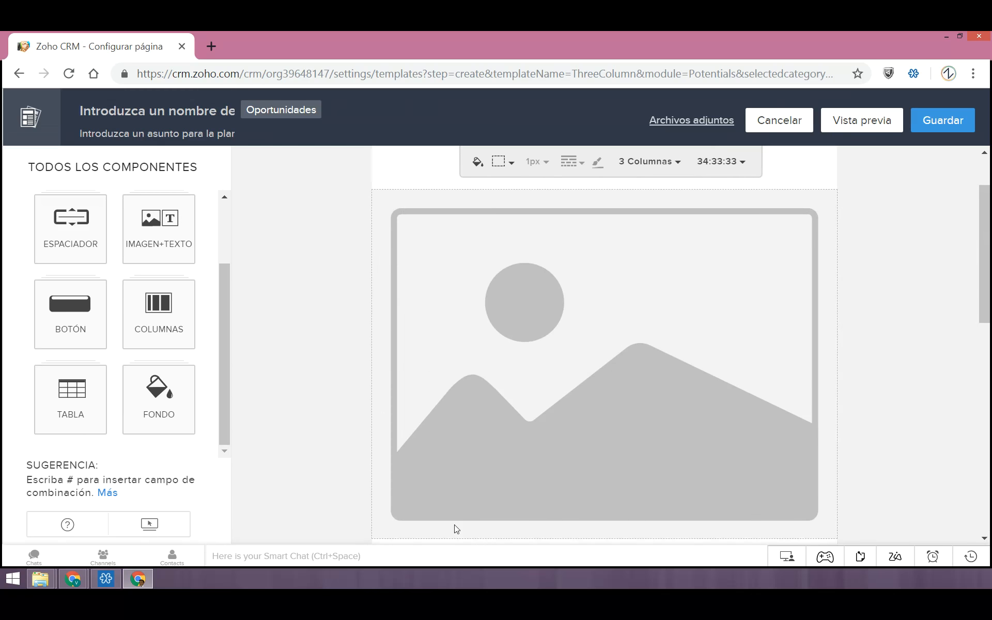
Add a line above the welcome paragraph with the text "Estima" and start a merge field with "#"
left_click(395, 442)
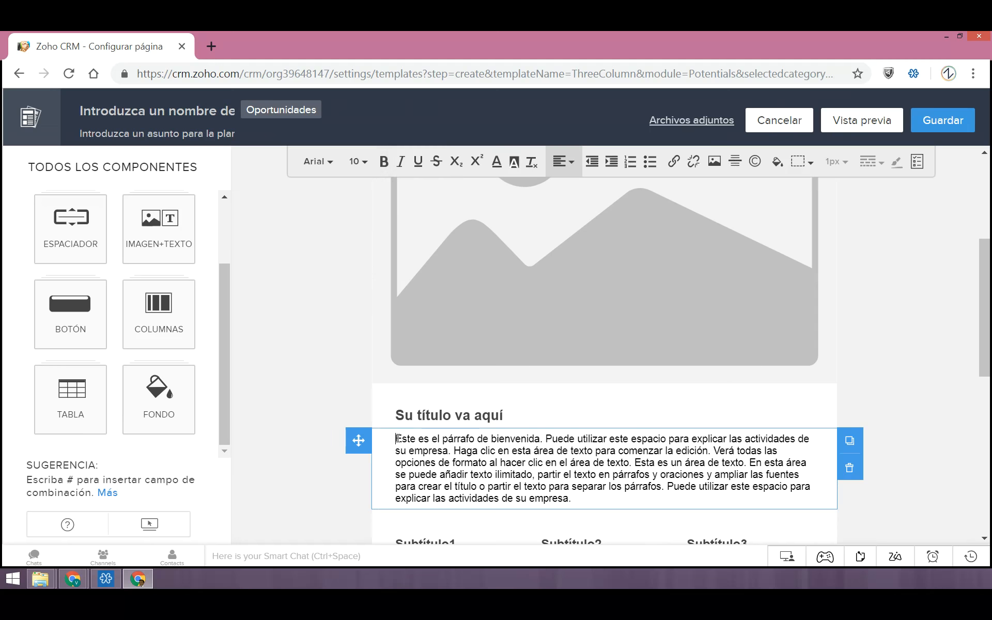
left_click(397, 439)
key("Return")
left_click(397, 438)
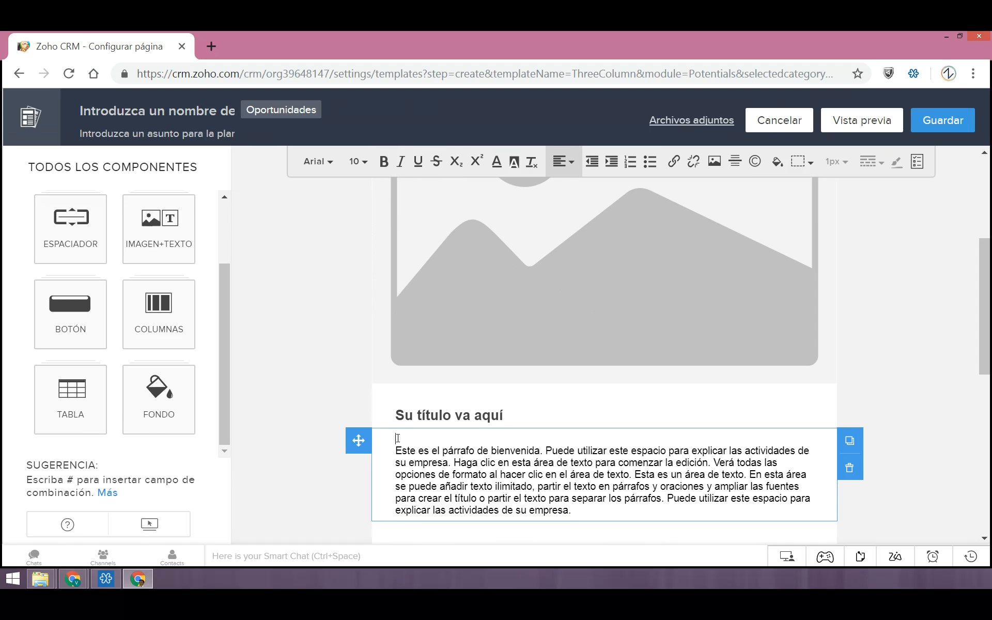
type("Estima #")
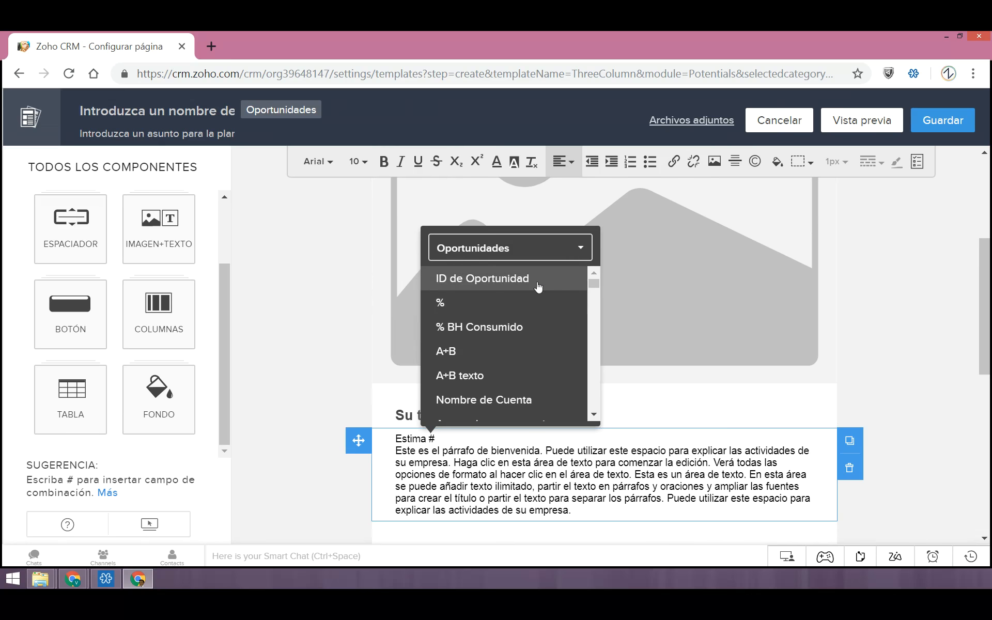
Browse the Oportunidades merge fields and switch the merge field list to the Contactos module
scroll(535, 305, "down", 3)
scroll(532, 336, "up", 2)
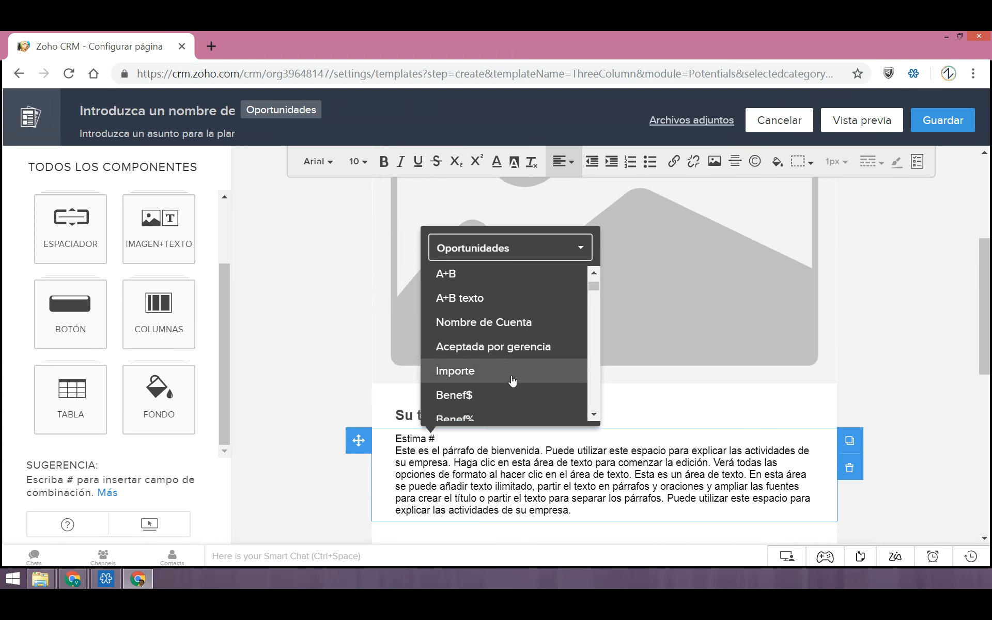
scroll(509, 380, "down", 2)
left_click(491, 252)
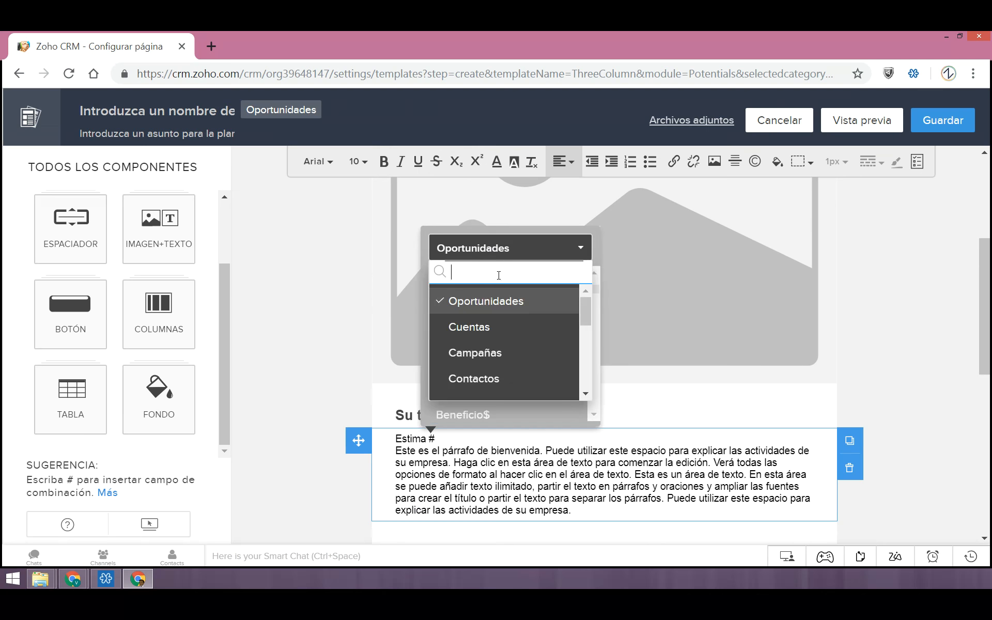
left_click(507, 377)
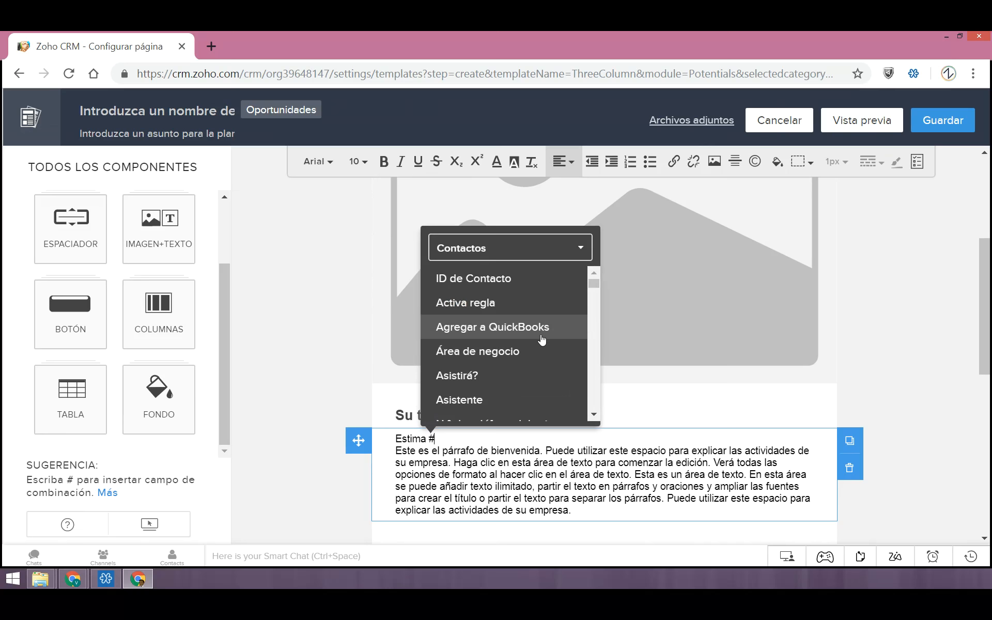
Filter the merge fields by "n" and insert the Oportunidades field Nombre de Cuenta after "Estima"
type("n")
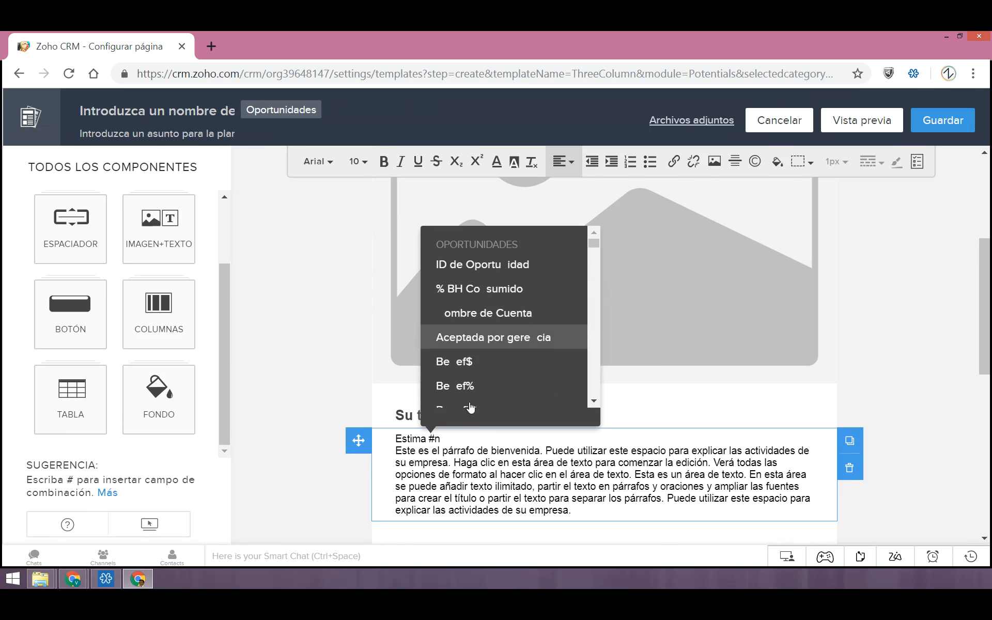
scroll(531, 339, "down", 6)
scroll(522, 358, "up", 4)
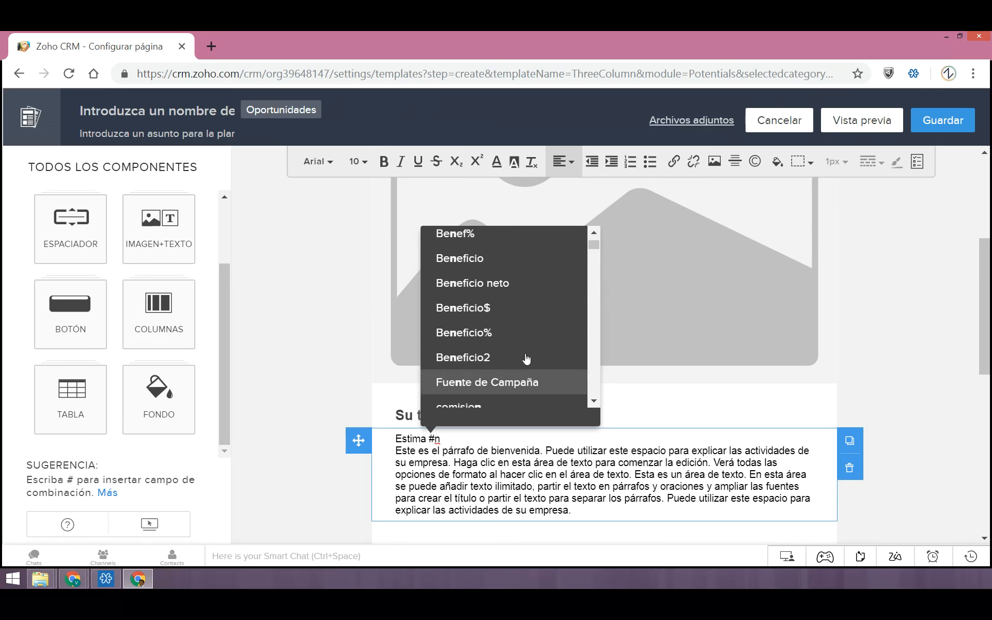
scroll(525, 356, "up", 3)
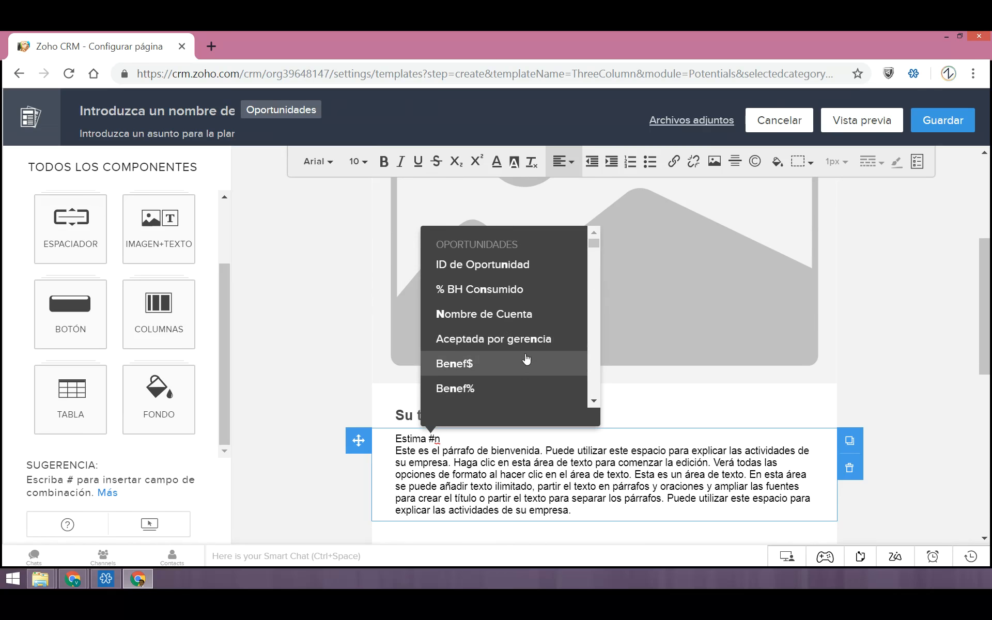
left_click(520, 315)
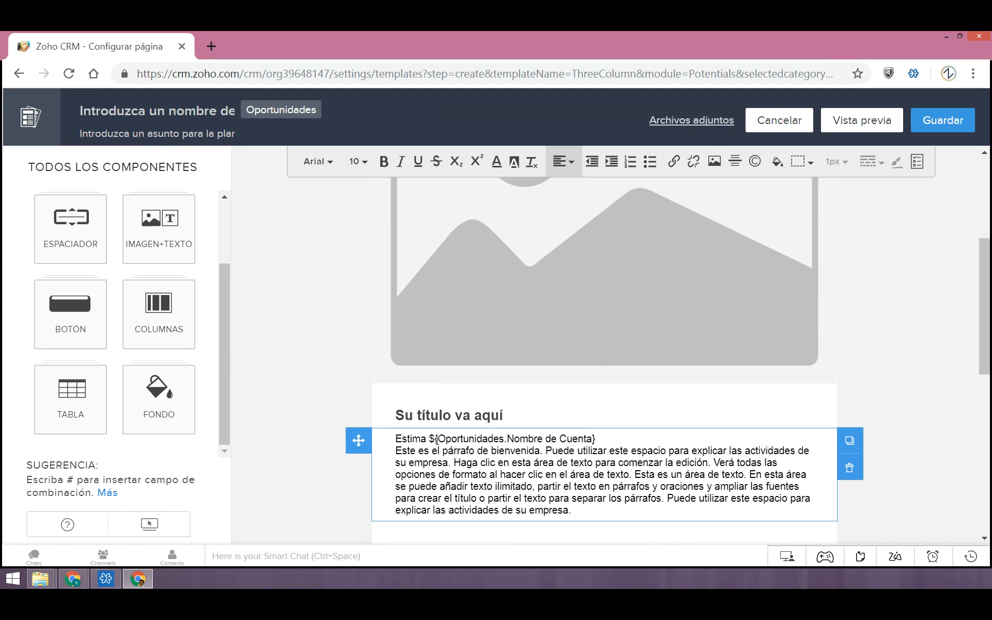
left_click_drag(430, 440, 600, 442)
left_click(615, 462)
Discard the new three-column template without saving and return to the list of email templates
scroll(627, 464, "down", 5)
scroll(636, 458, "up", 10)
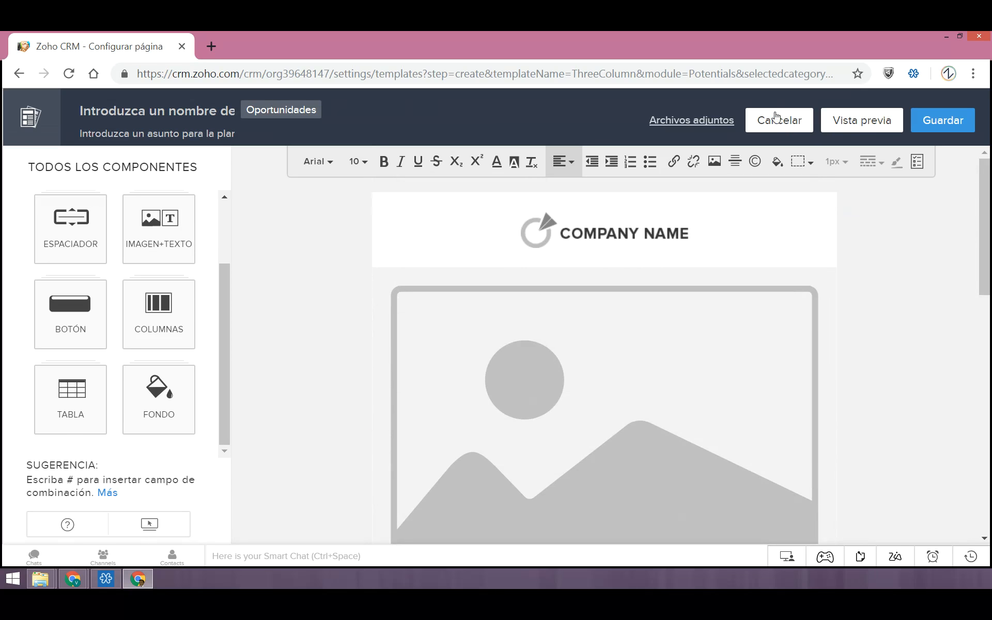
left_click(808, 130)
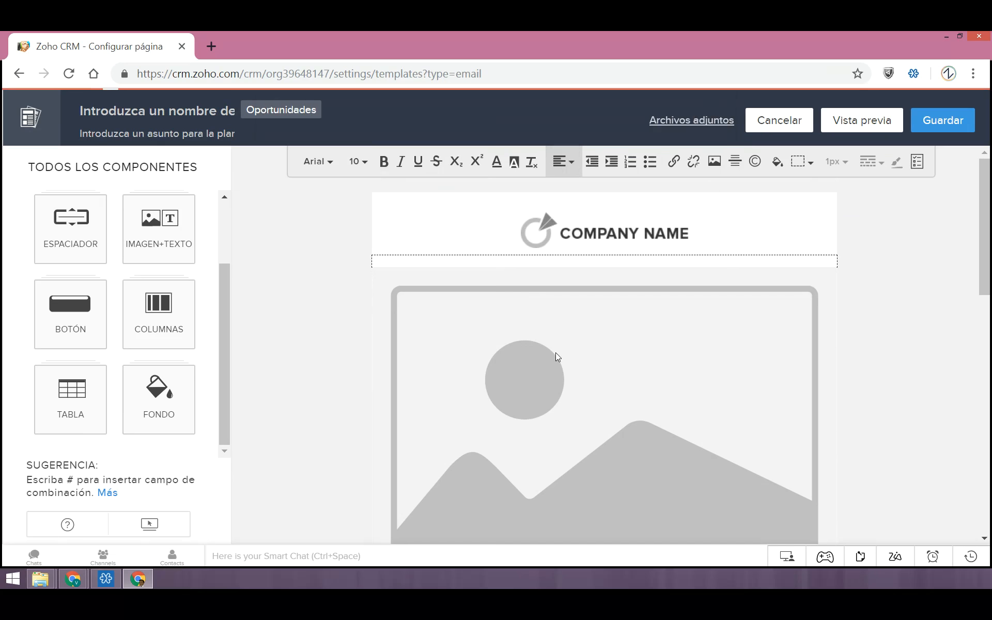
left_click(775, 123)
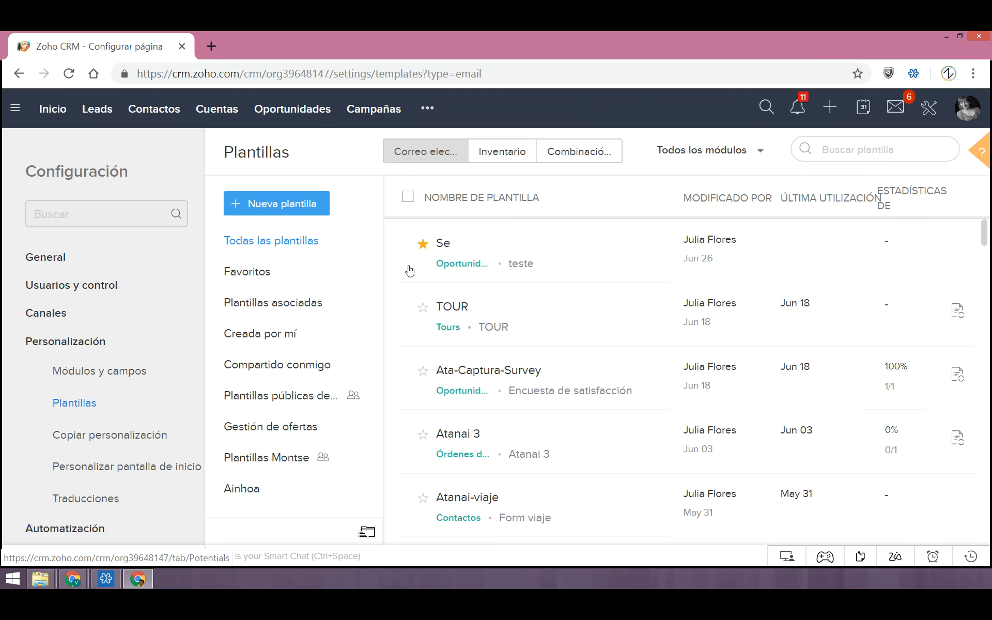
Show the Op. abiertas 60 días view in the Oportunidades module and select all its records
left_click(294, 120)
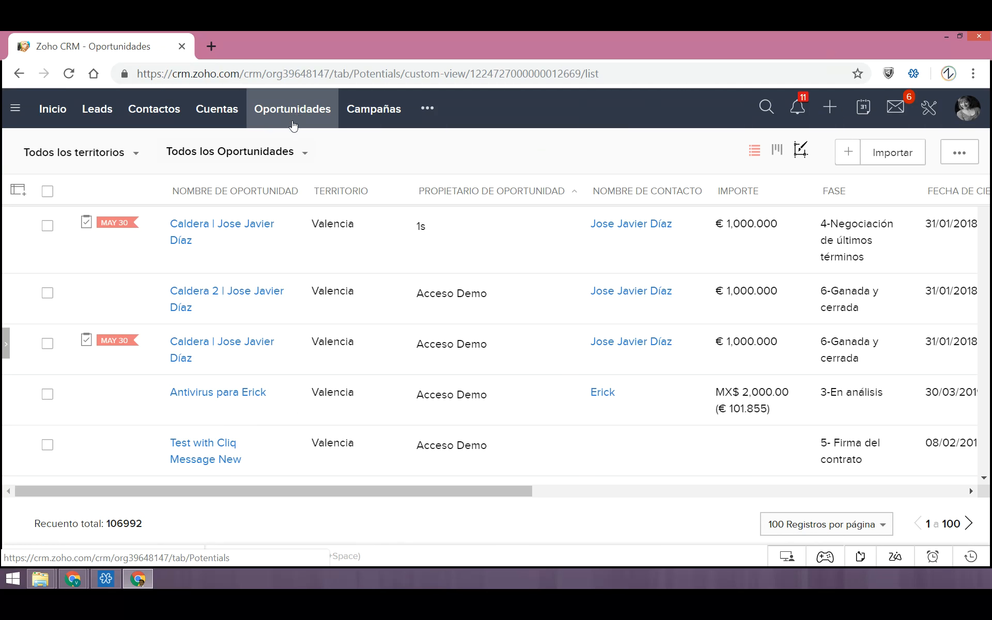
left_click(262, 155)
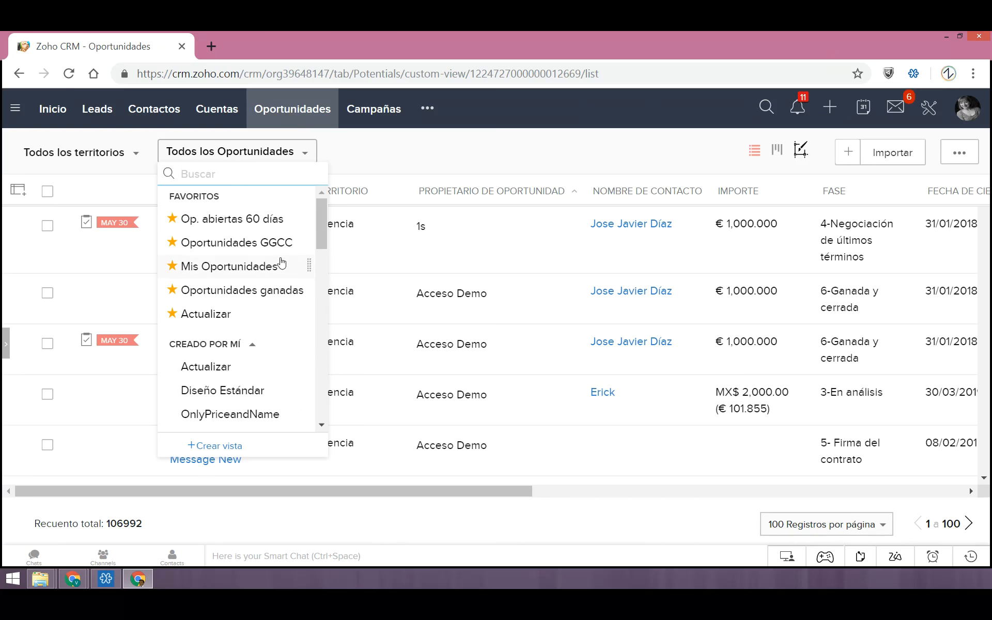
left_click(286, 220)
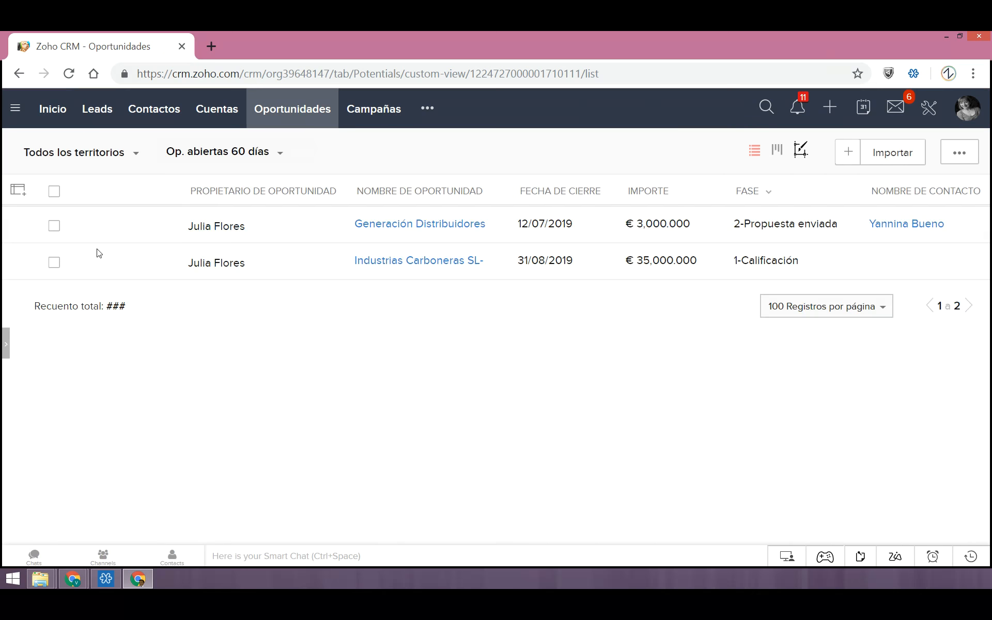
left_click(55, 192)
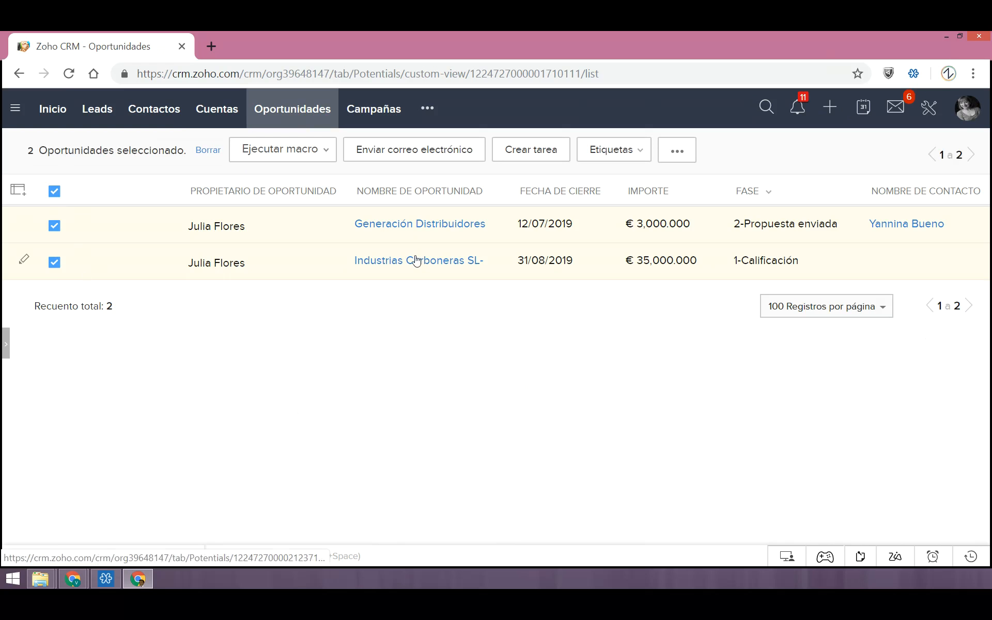
Start a mass email to the selected opportunities and choose the template "Se" for it
left_click(408, 158)
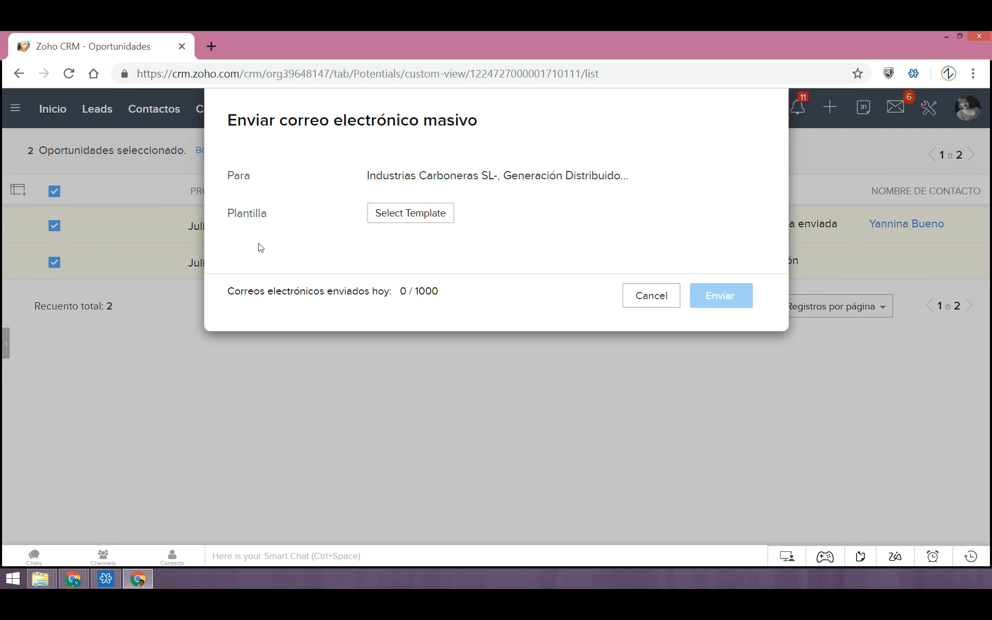
left_click(412, 219)
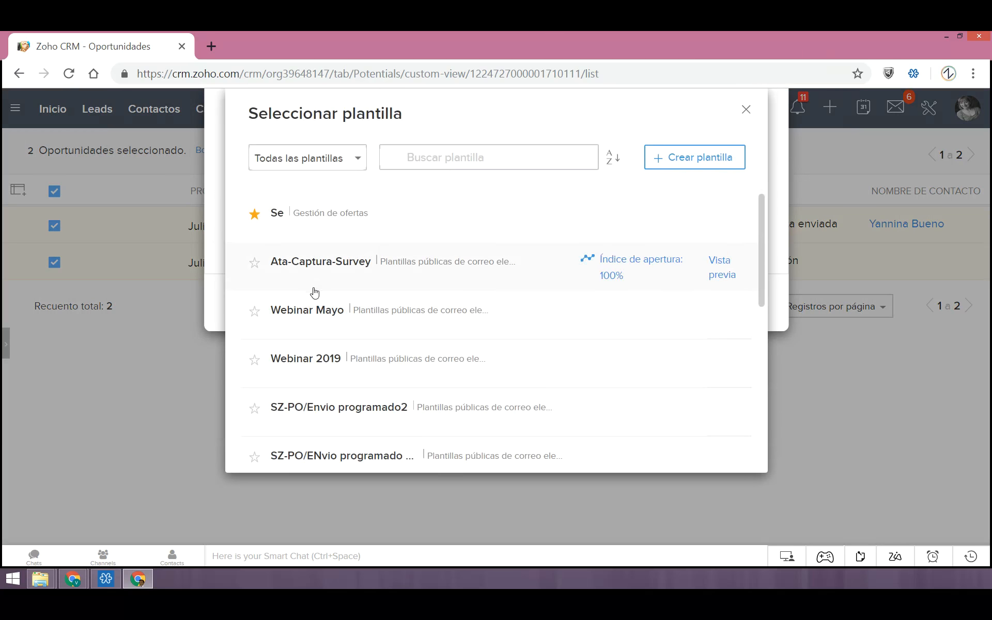
left_click(426, 227)
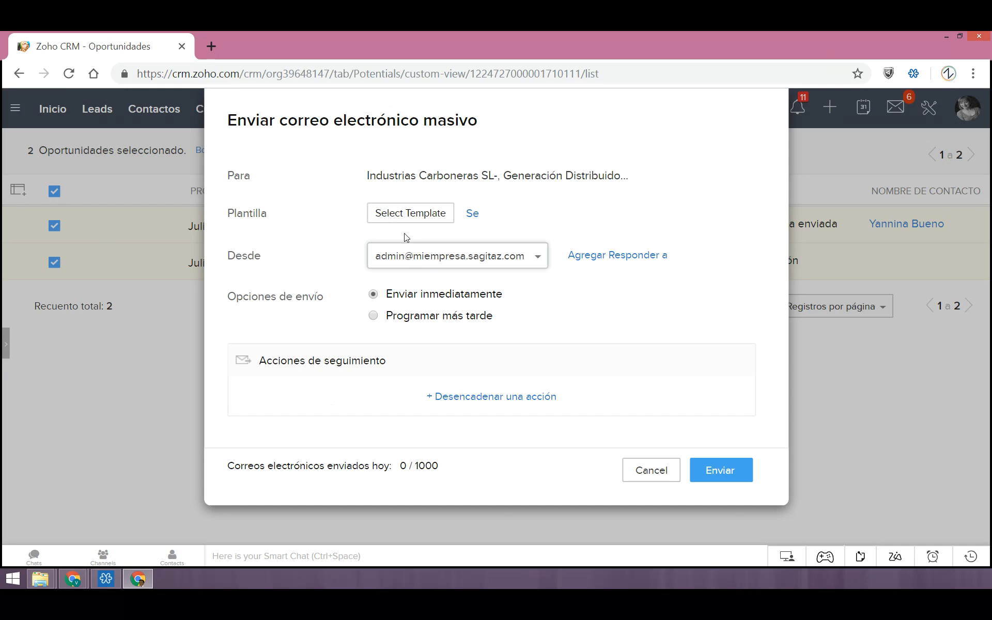
Review the mass email's available senders and set the sender to Mensaje de correo electrónico del propietario del registro
left_click_drag(261, 255, 228, 255)
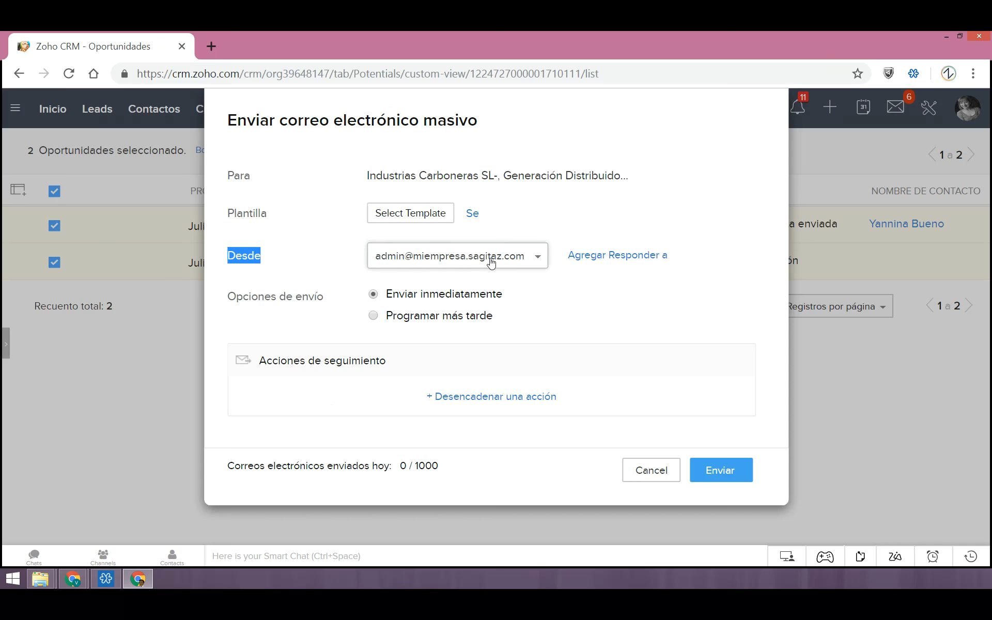
left_click(517, 257)
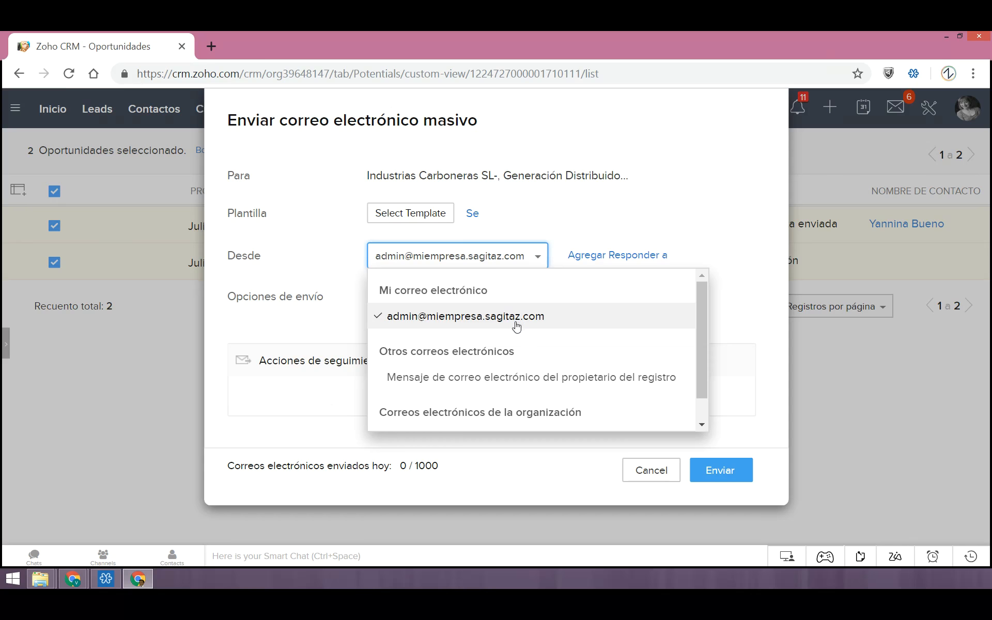
scroll(516, 330, "down", 1)
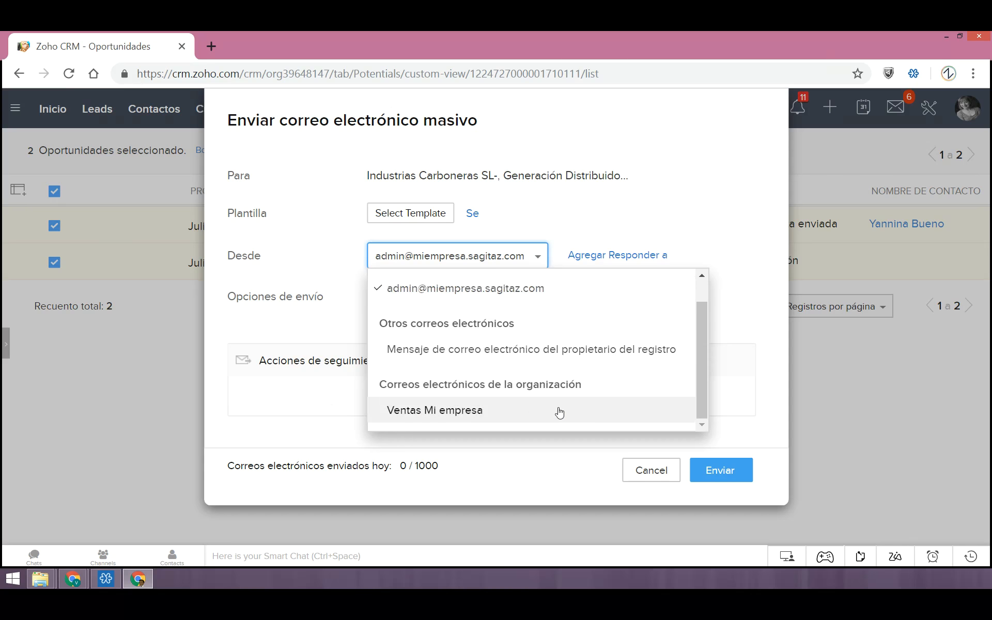
left_click_drag(702, 393, 703, 356)
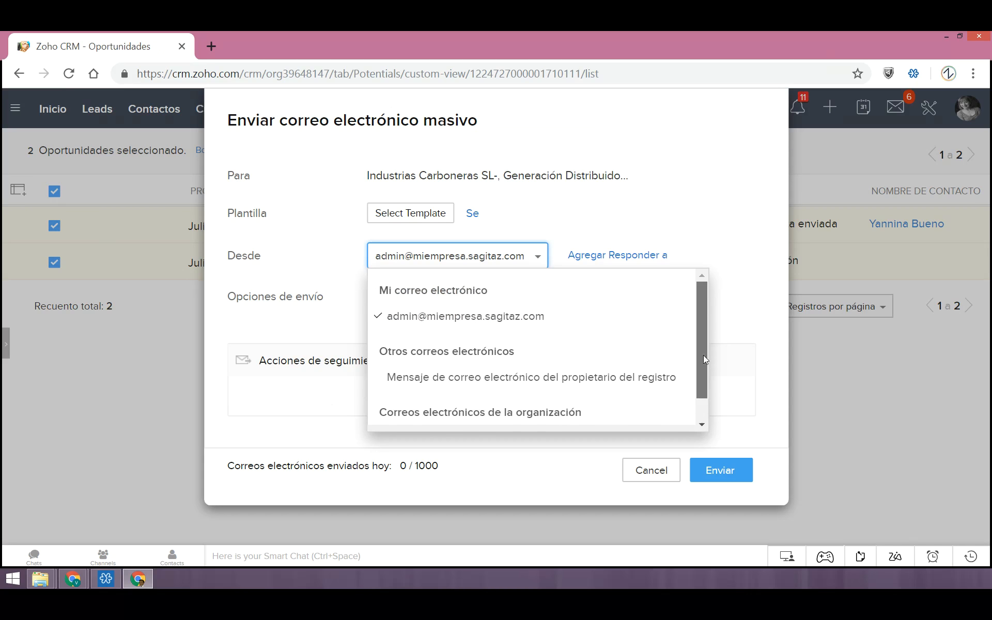
scroll(706, 374, "down", 1)
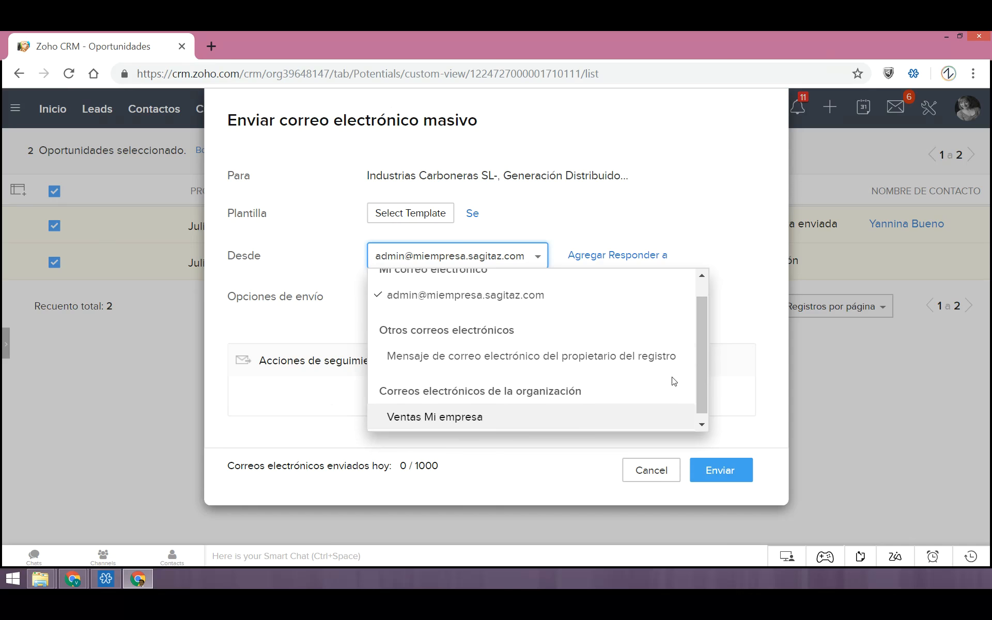
left_click(642, 361)
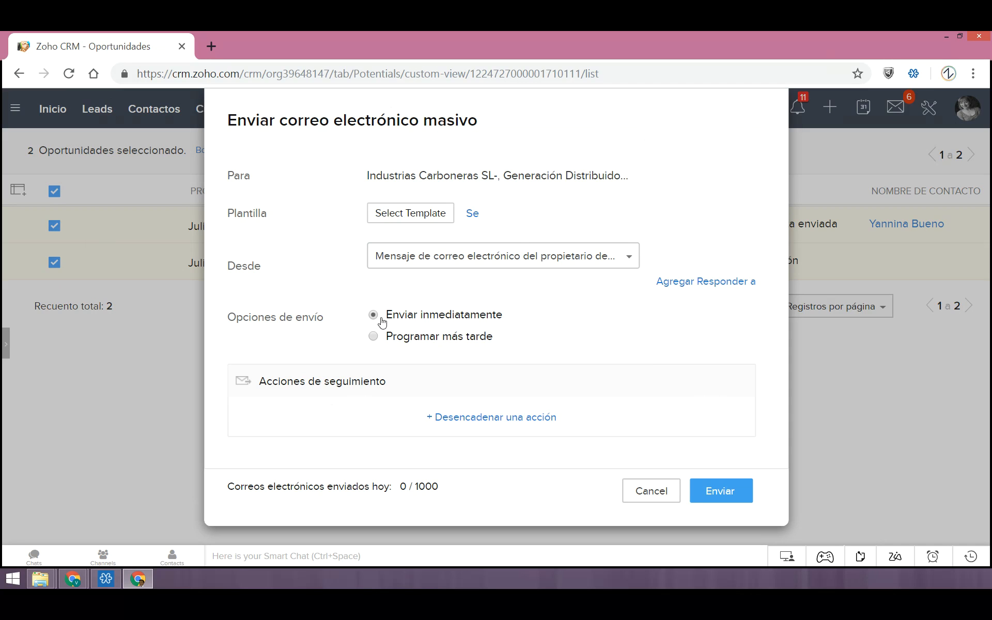
Examine the follow-up actions for the trigger "Se abrió el correo electrónico", leaving them unconfigured, and cancel the mass email
left_click(461, 425)
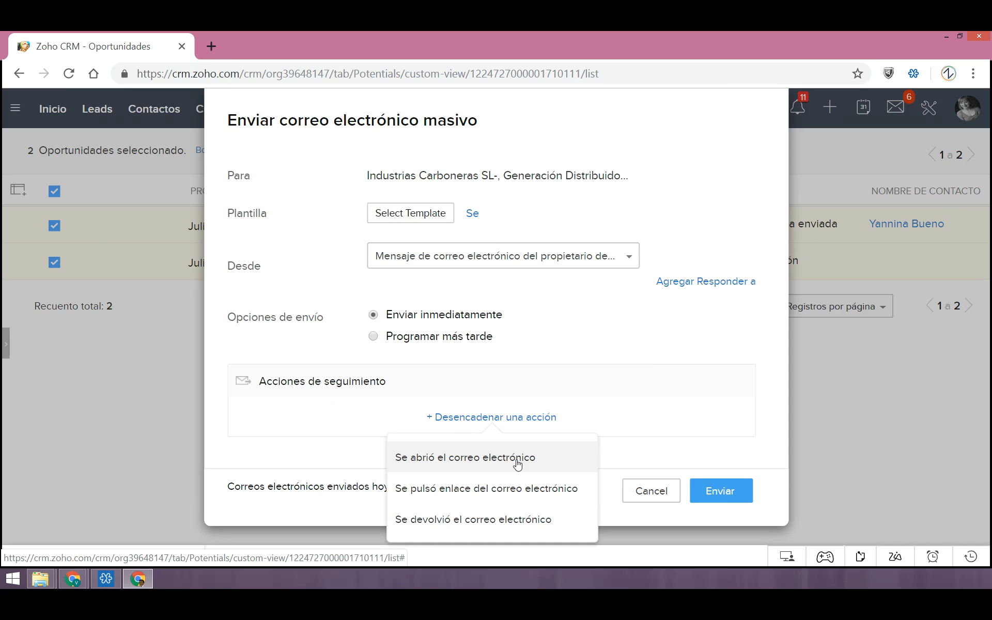
left_click(491, 460)
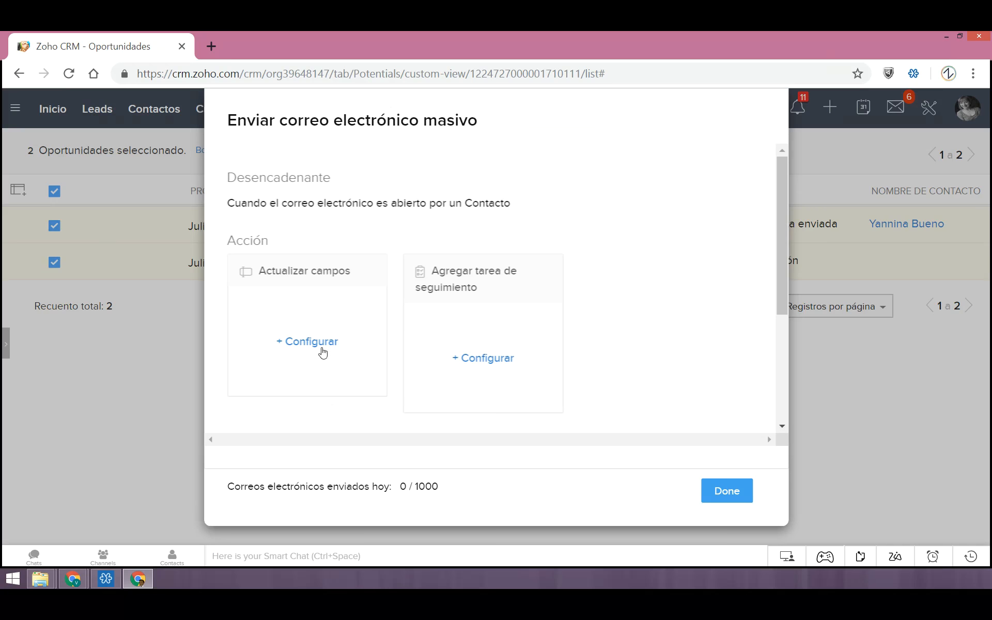
scroll(331, 362, "down", 1)
scroll(408, 397, "down", 2)
scroll(409, 397, "up", 1)
scroll(313, 355, "down", 1)
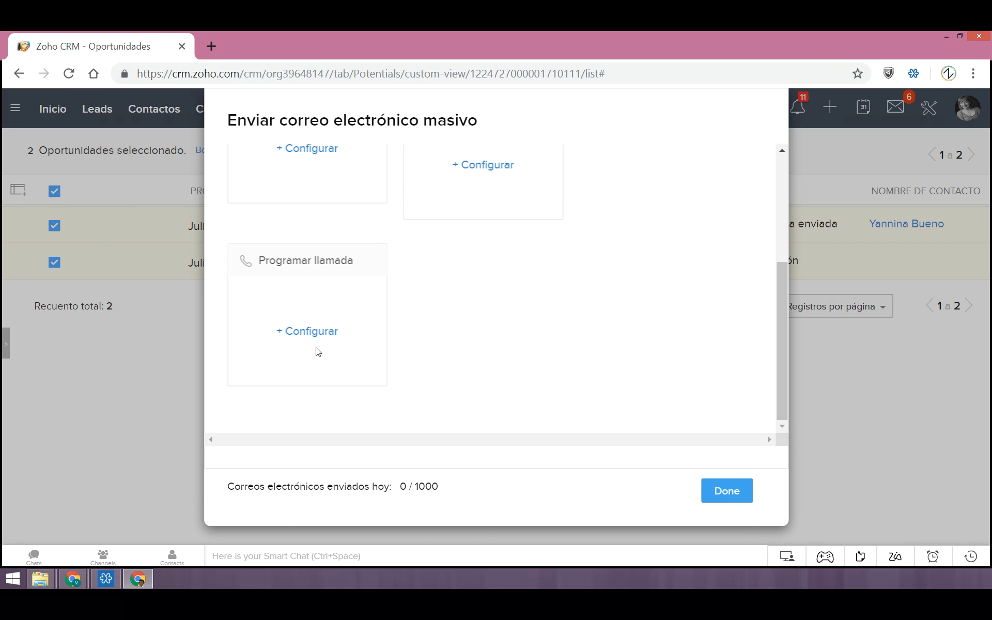
scroll(318, 352, "up", 4)
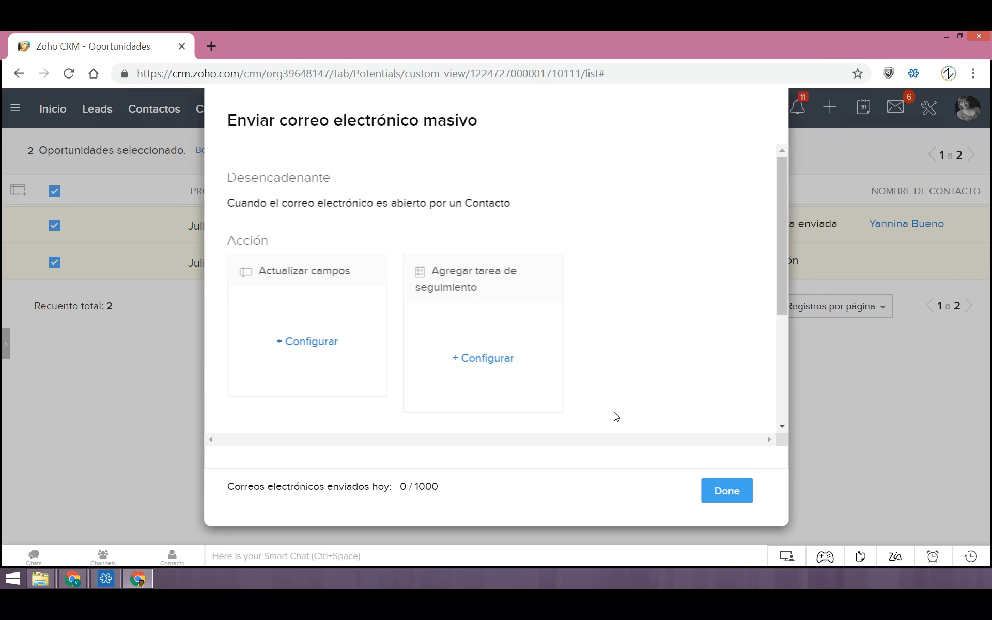
scroll(623, 416, "down", 2)
scroll(541, 416, "up", 5)
scroll(687, 391, "down", 3)
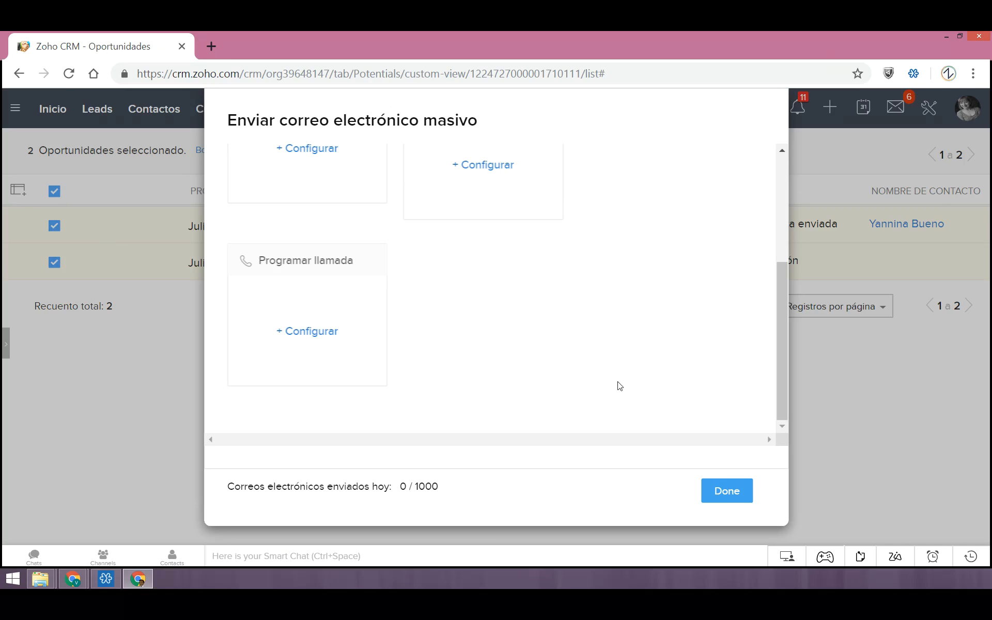
left_click(726, 496)
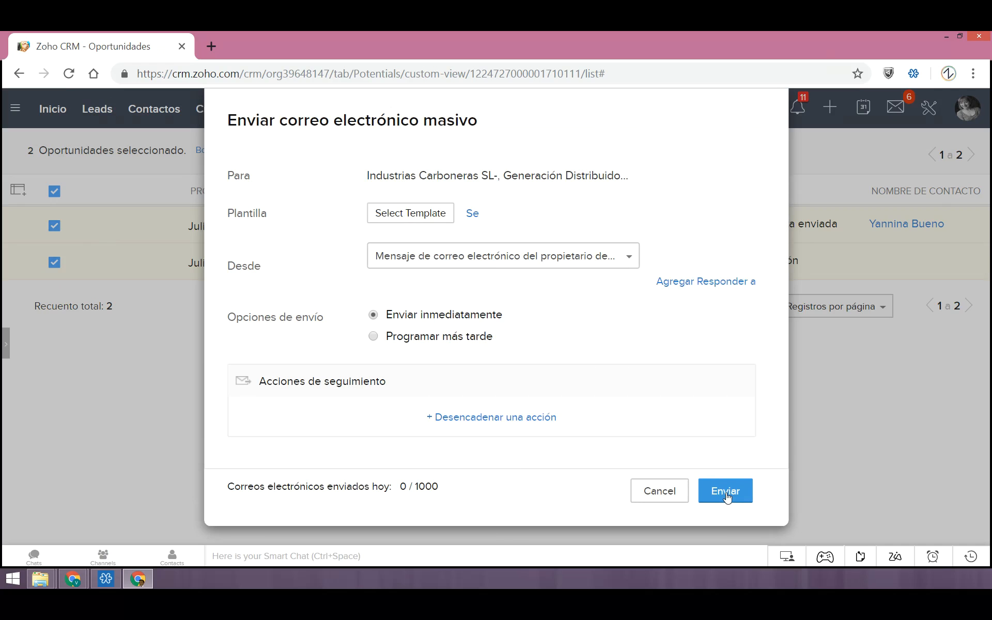
left_click(659, 492)
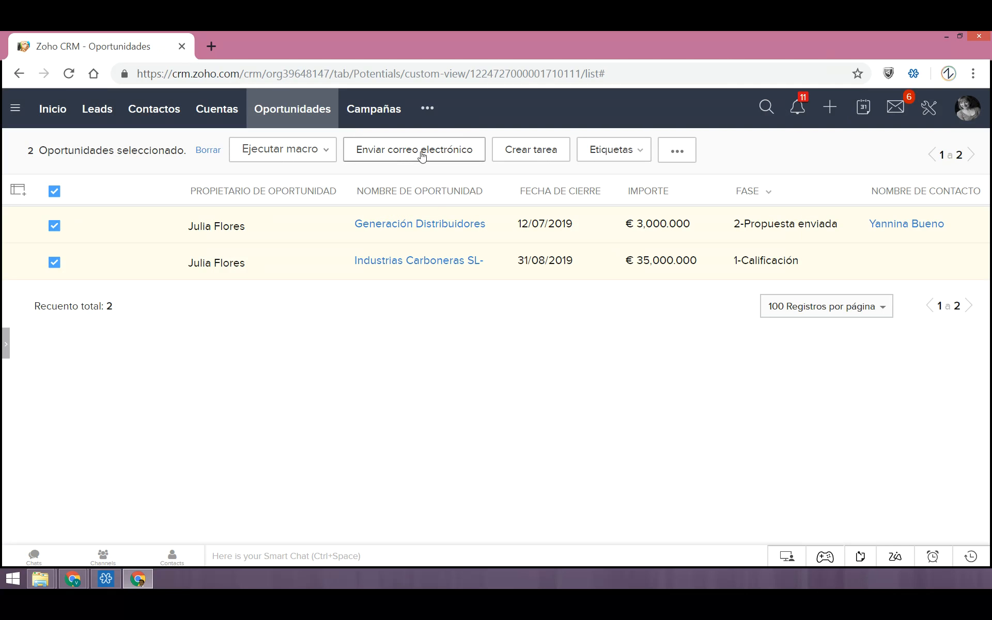
Go to the macro management page for Oportunidades and start creating a new macro
left_click(289, 155)
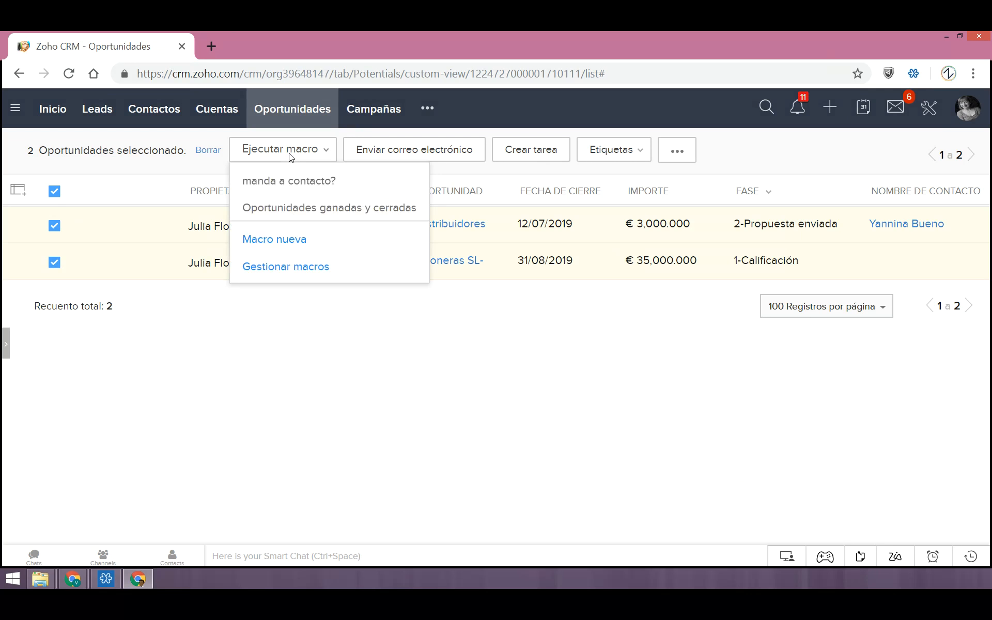
left_click(286, 267)
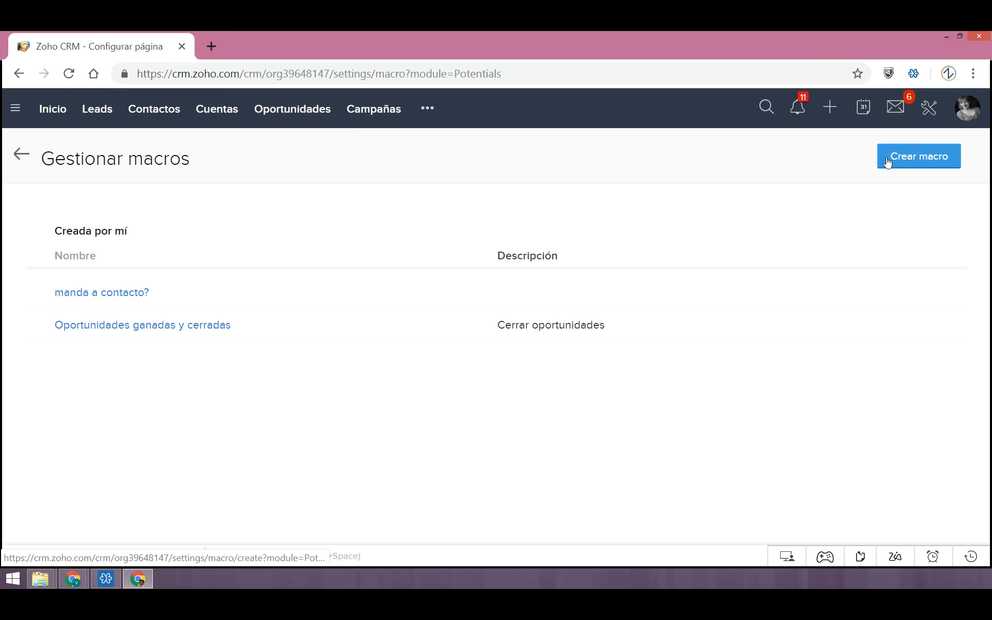
left_click(908, 161)
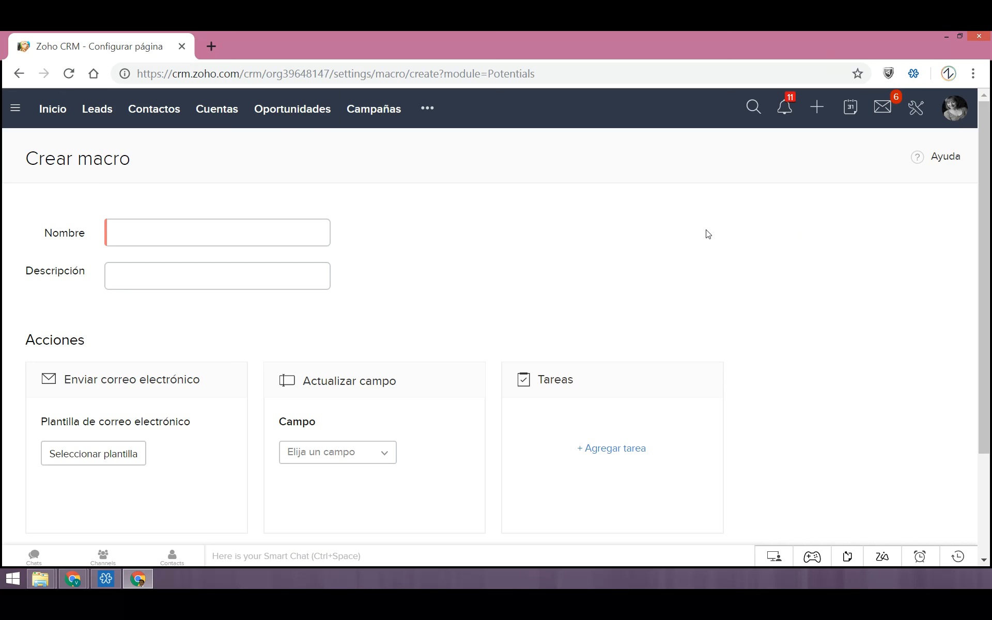
Name the new macro "Seguimiento" and bring its description and action options into view
left_click(142, 243)
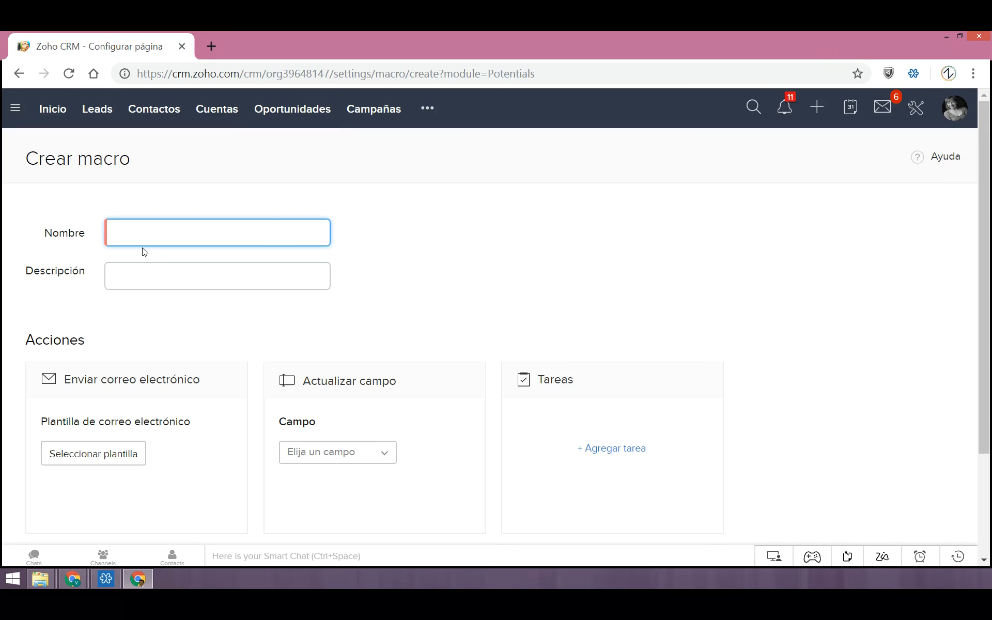
type("R")
key("BackSpace")
type("Seguimiento")
left_click(163, 279)
scroll(202, 333, "down", 3)
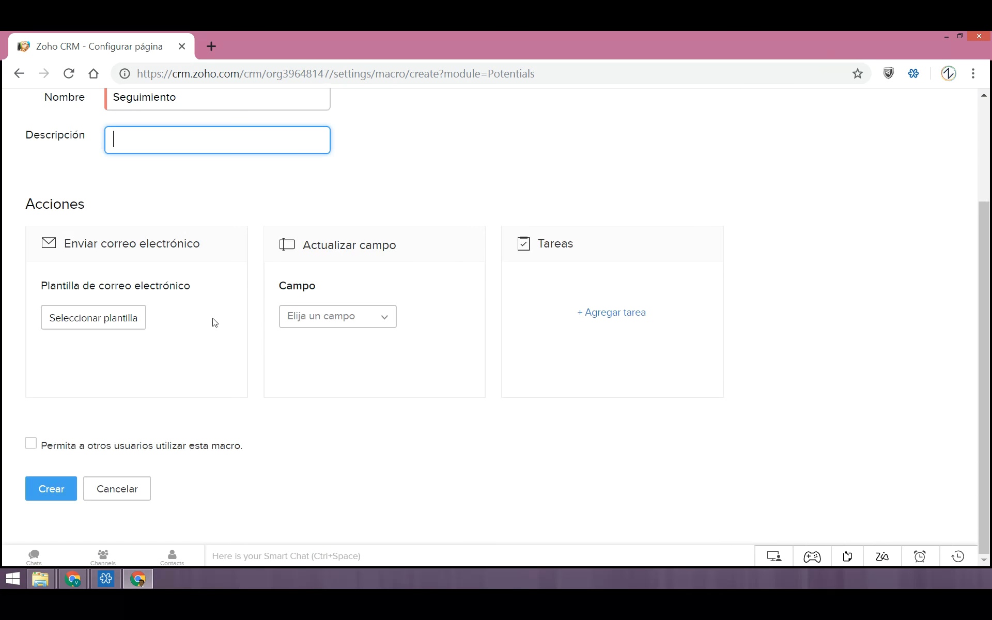
Add to the macro the email template Ata-Captura-Survey, sent from "Mensaje de correo electrónico del propietario del registro", and a field update for call status
left_click(110, 317)
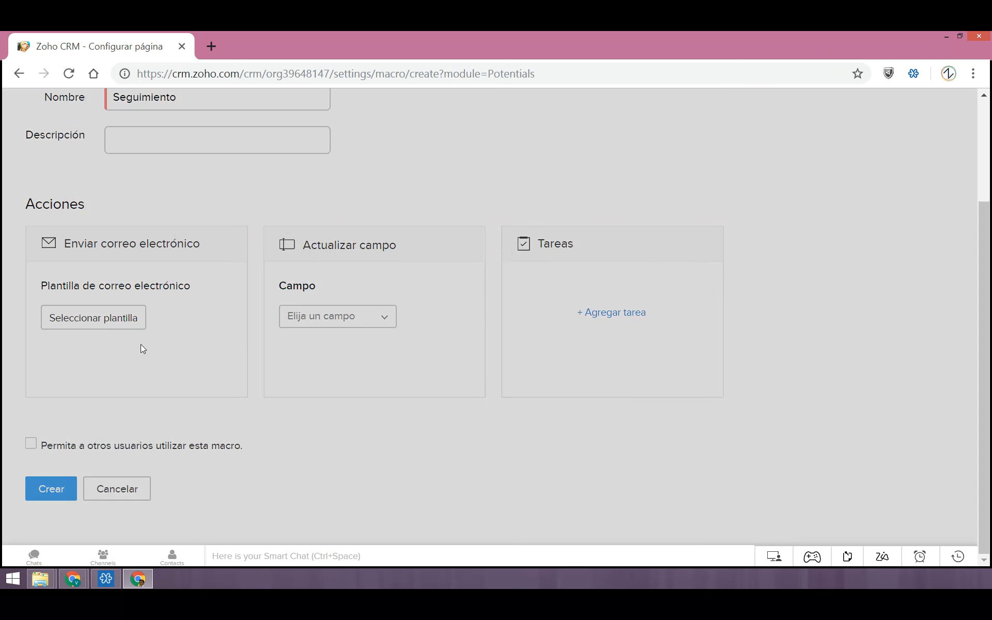
left_click(335, 264)
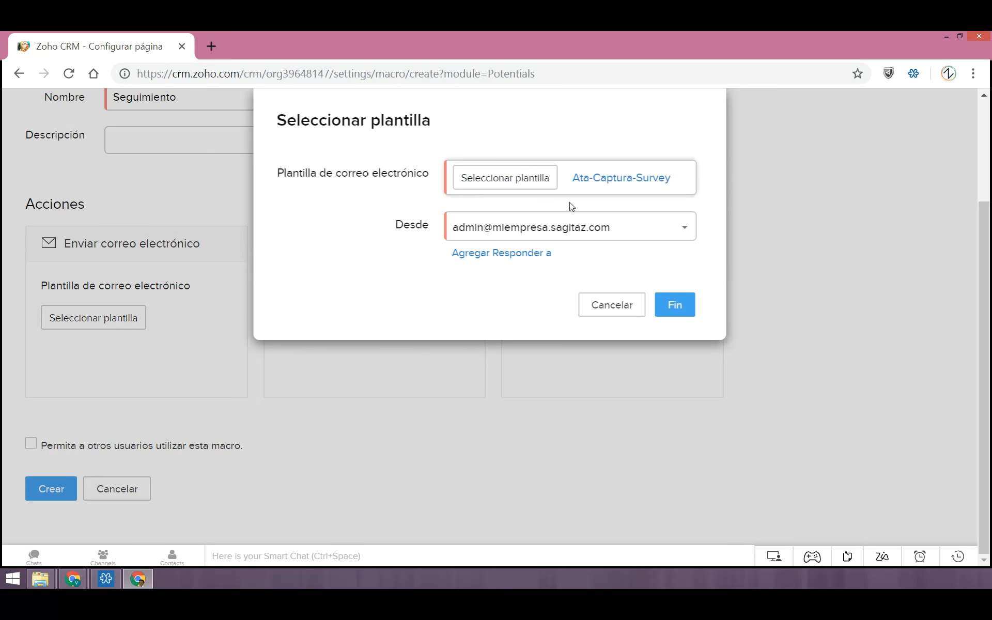
left_click(454, 231)
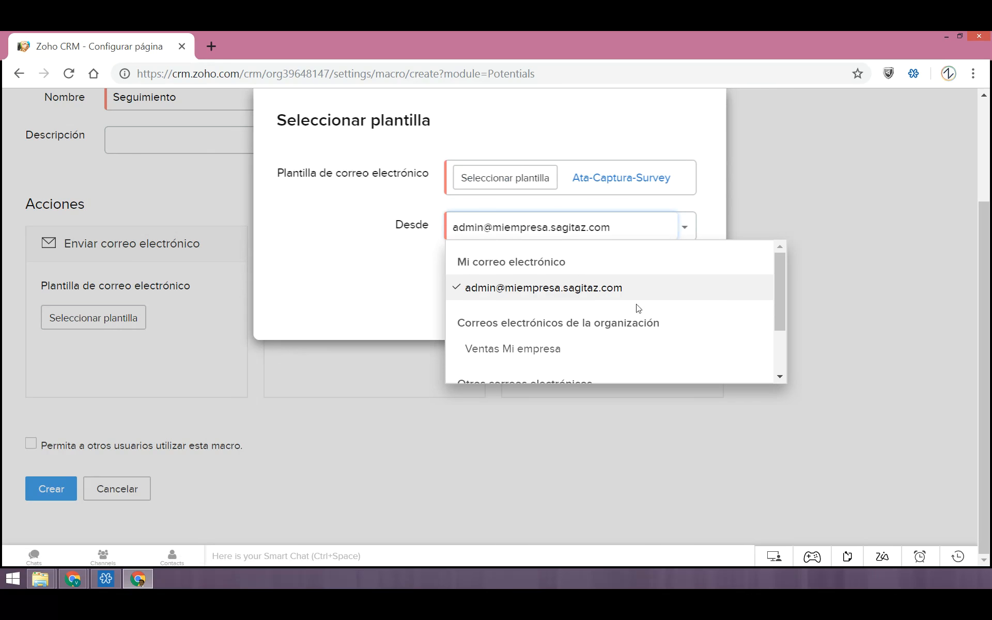
left_click_drag(775, 321, 787, 372)
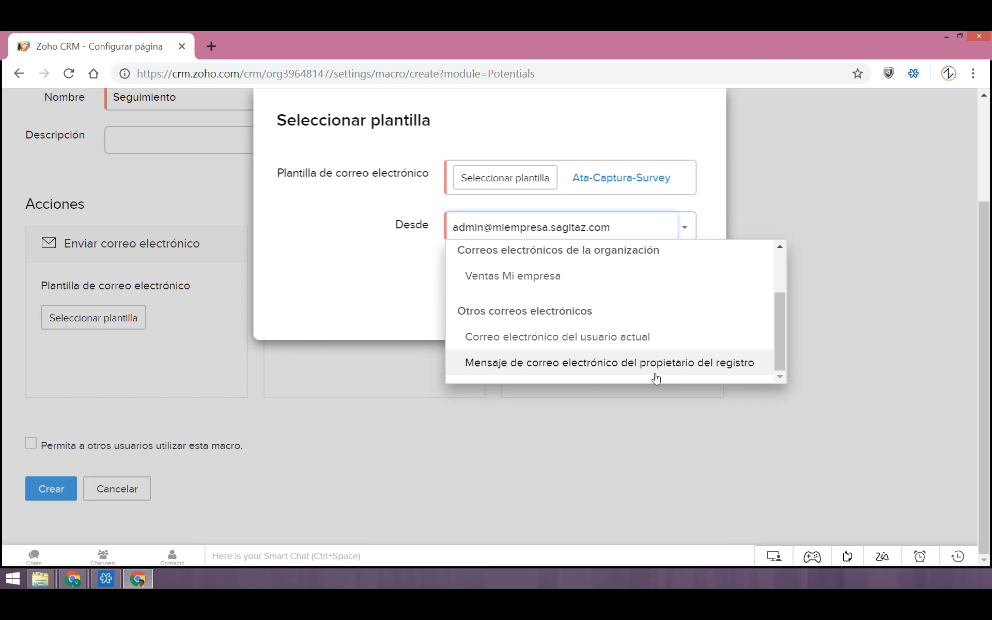
left_click(611, 362)
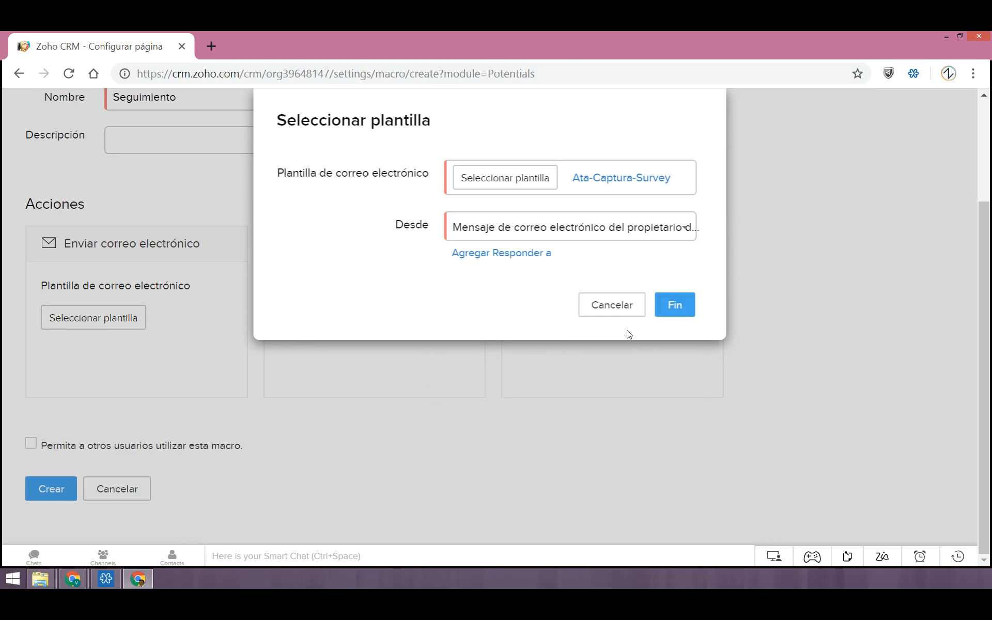
left_click(672, 306)
left_click(361, 315)
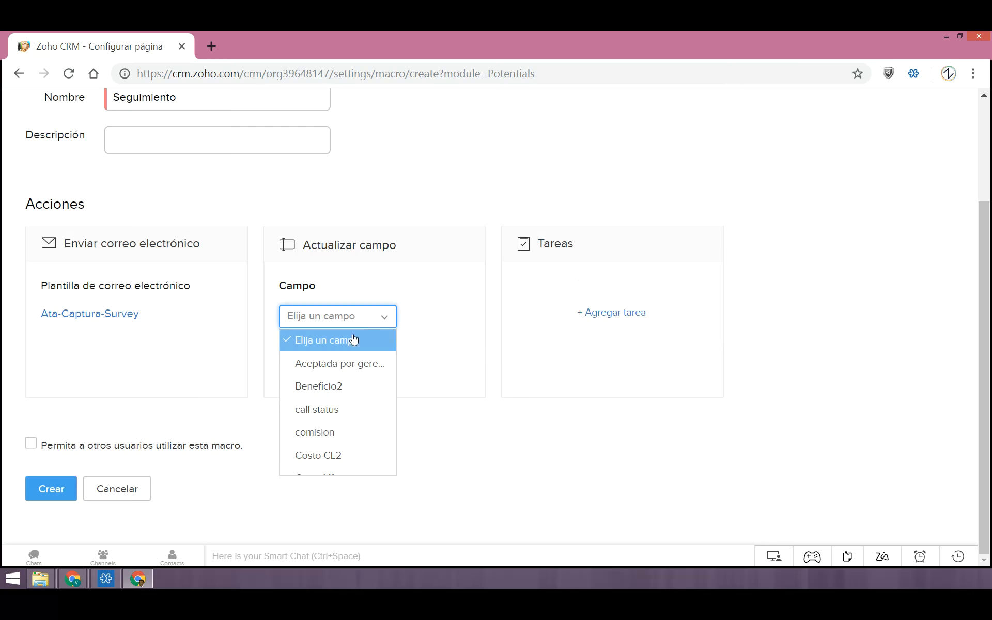
left_click(319, 412)
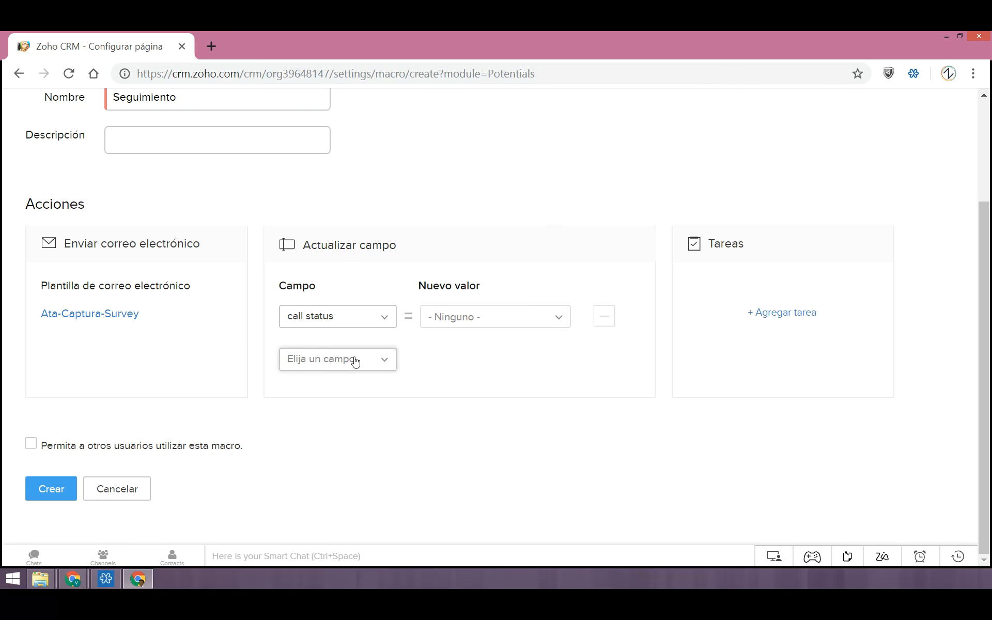
Review the macro's task creation options without adding a task, and cancel the new macro
left_click(786, 313)
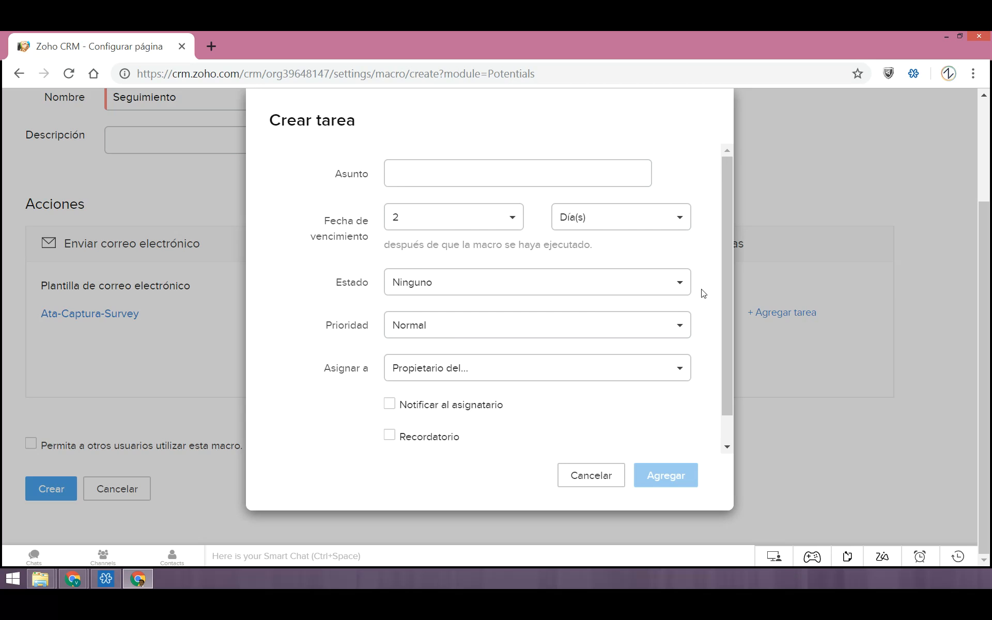
scroll(613, 310, "down", 1)
scroll(584, 404, "up", 1)
scroll(730, 264, "down", 1)
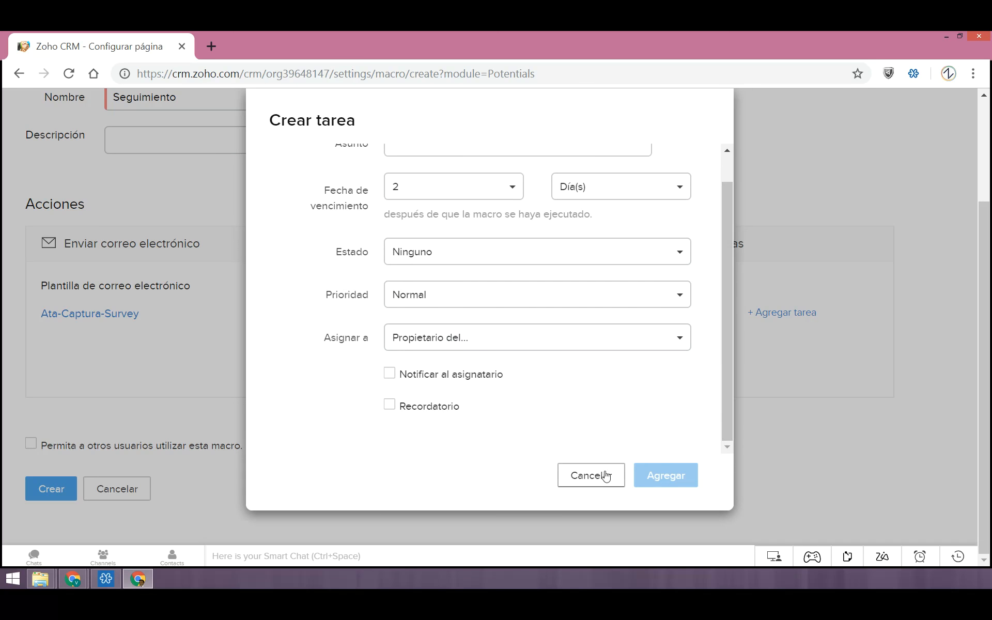
left_click_drag(723, 419, 724, 387)
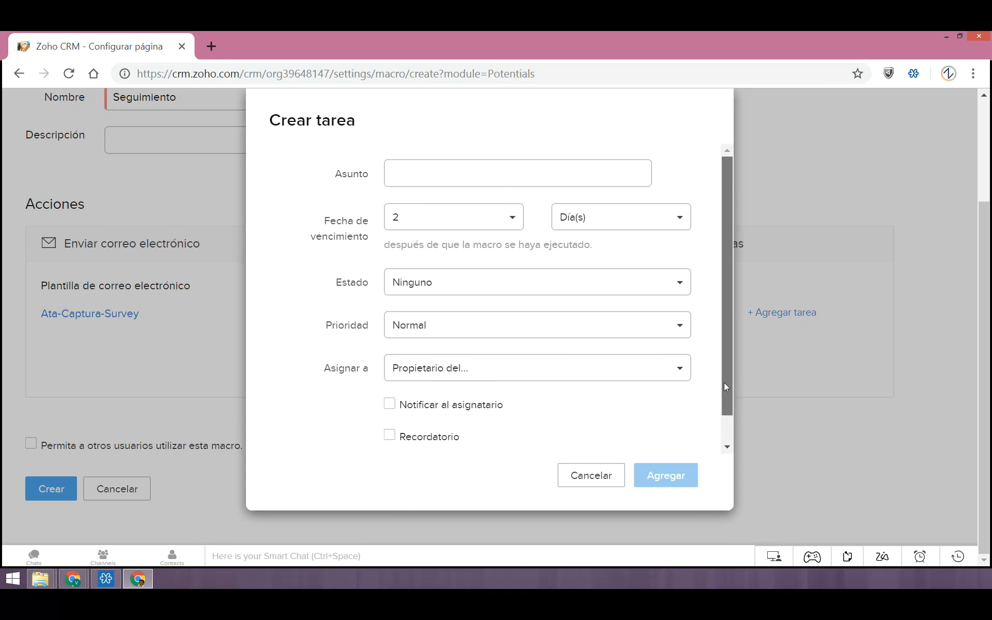
left_click(600, 476)
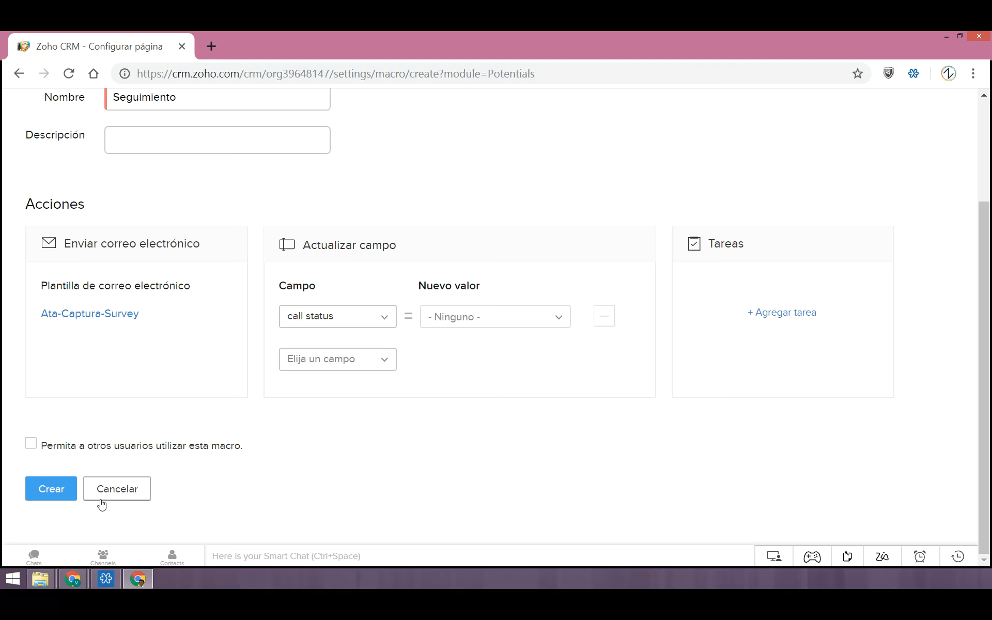
left_click(116, 491)
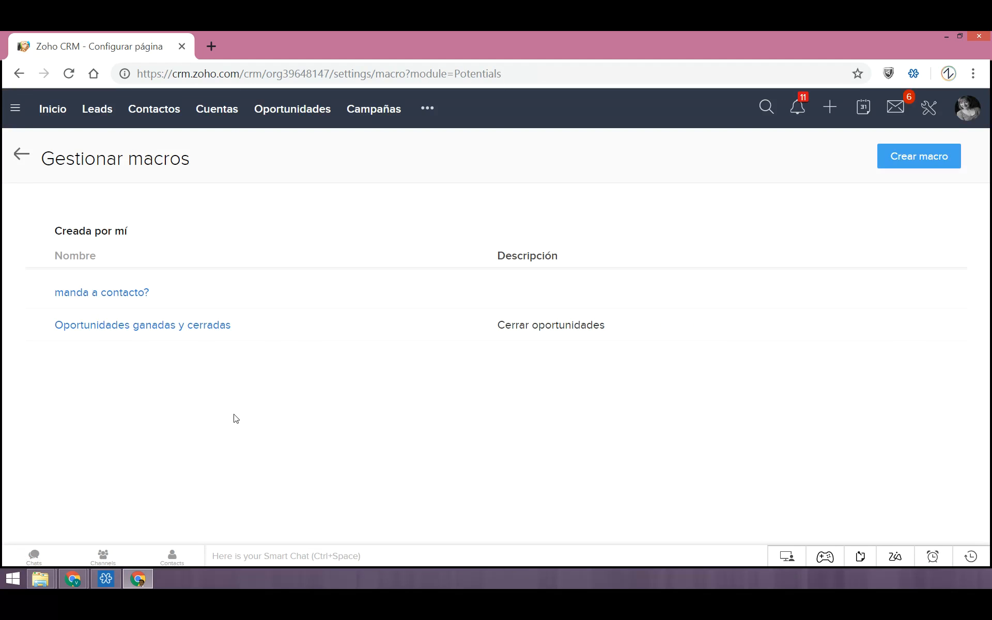
Select all opportunities in the Op. abiertas 60 días list, look at the new macro form from there and cancel it
left_click(286, 108)
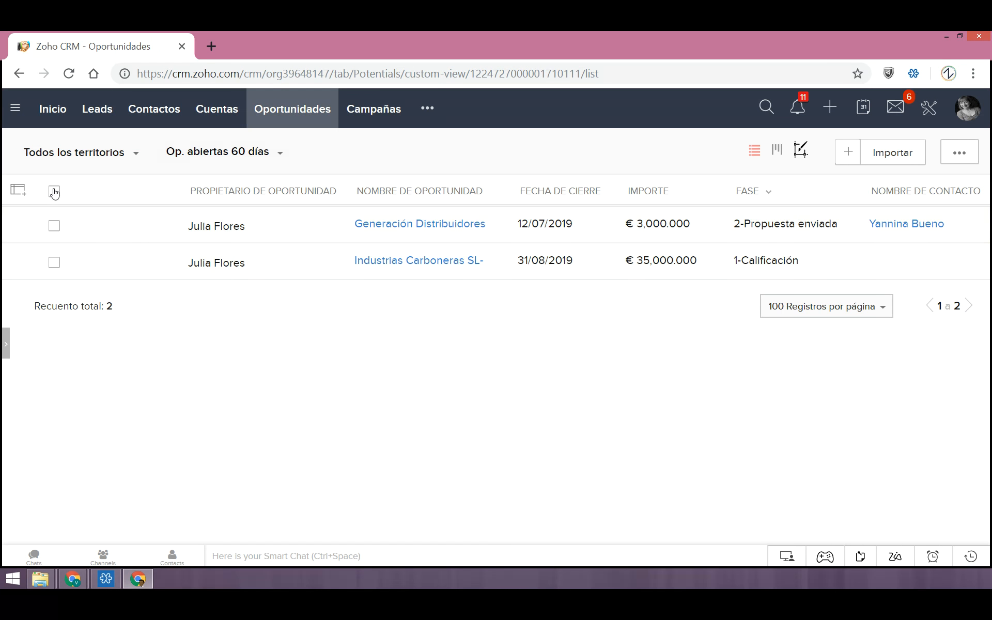
left_click(55, 191)
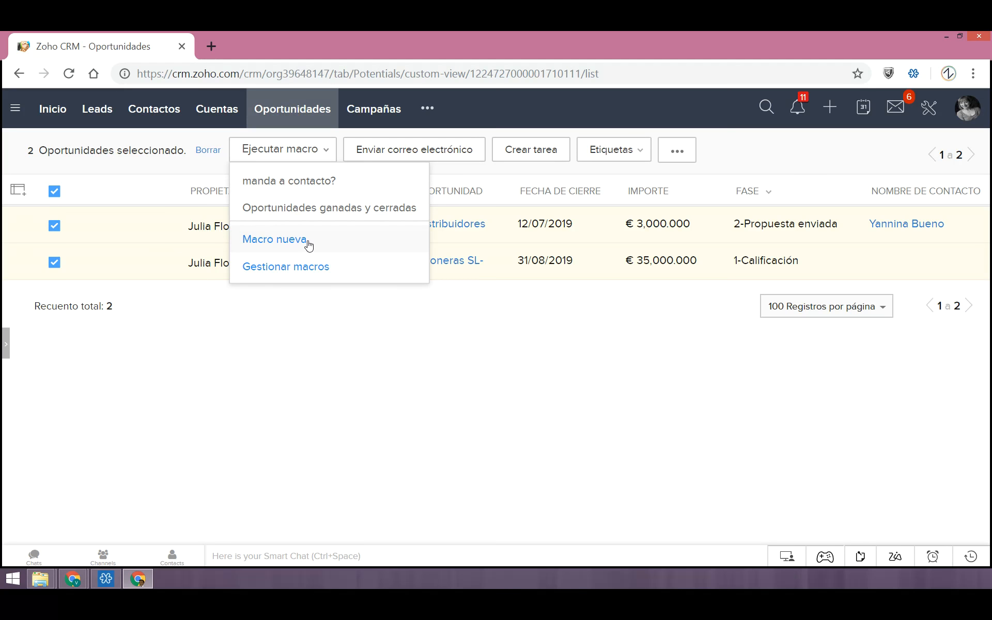
left_click(308, 244)
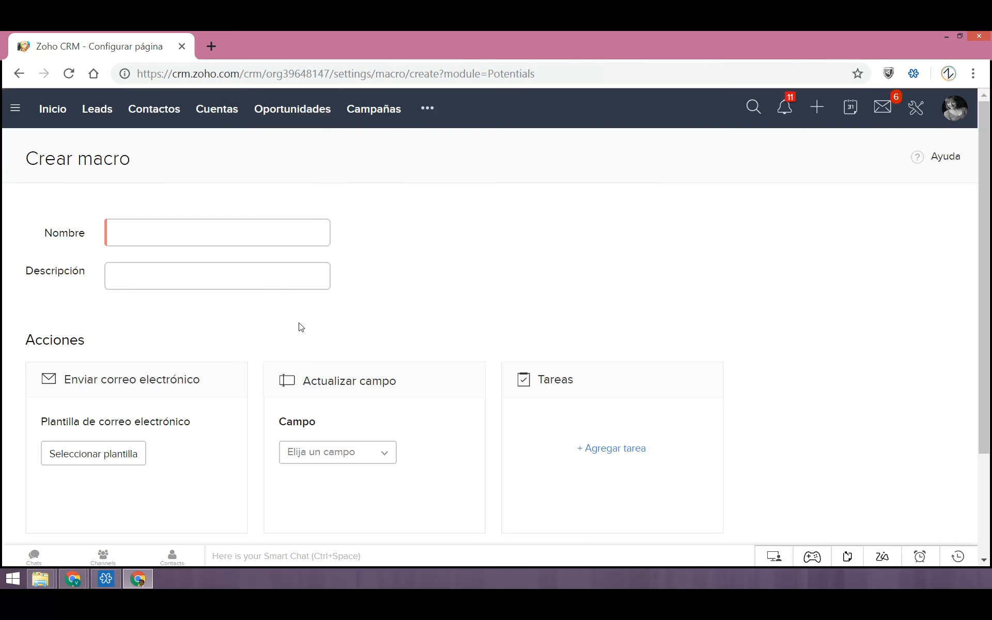
scroll(171, 306, "down", 3)
left_click(103, 493)
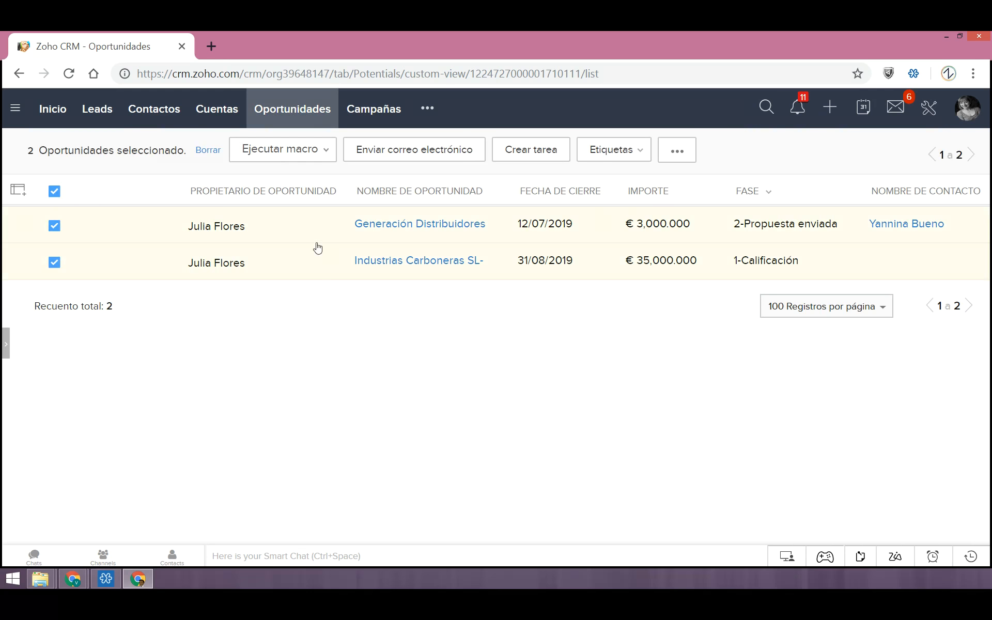
Preview the actions of the macro "manda a contacto?" for the selected opportunities and cancel its execution
left_click(299, 150)
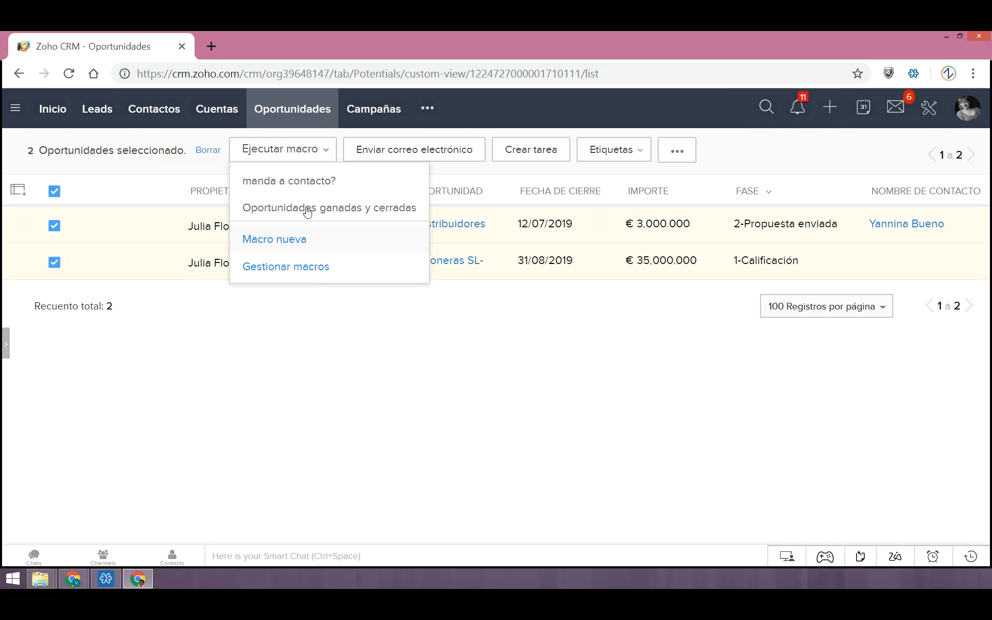
left_click(543, 381)
left_click(285, 147)
left_click(305, 187)
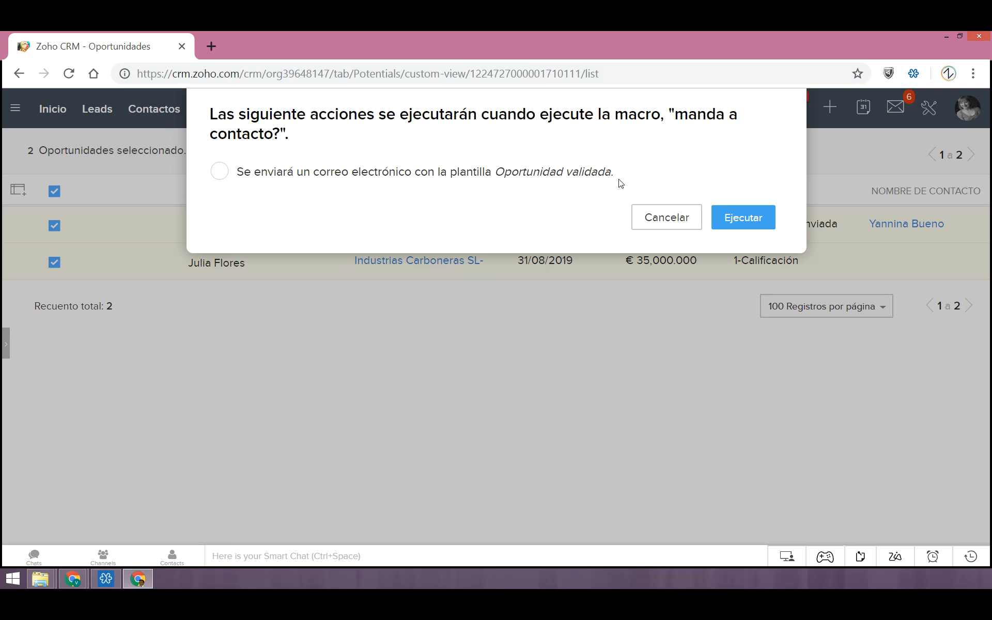
left_click_drag(253, 172, 620, 179)
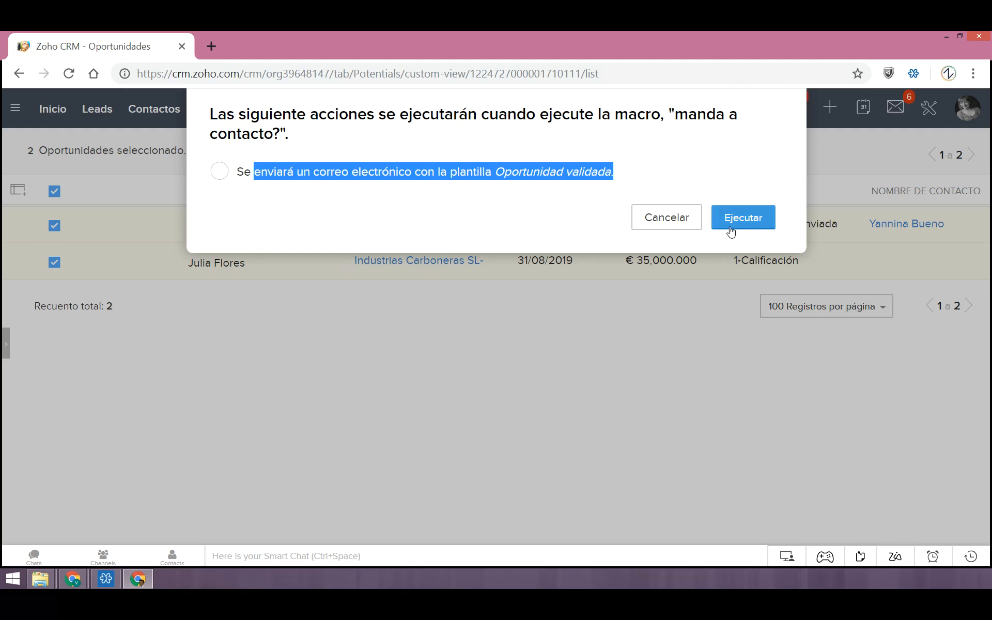
left_click(692, 222)
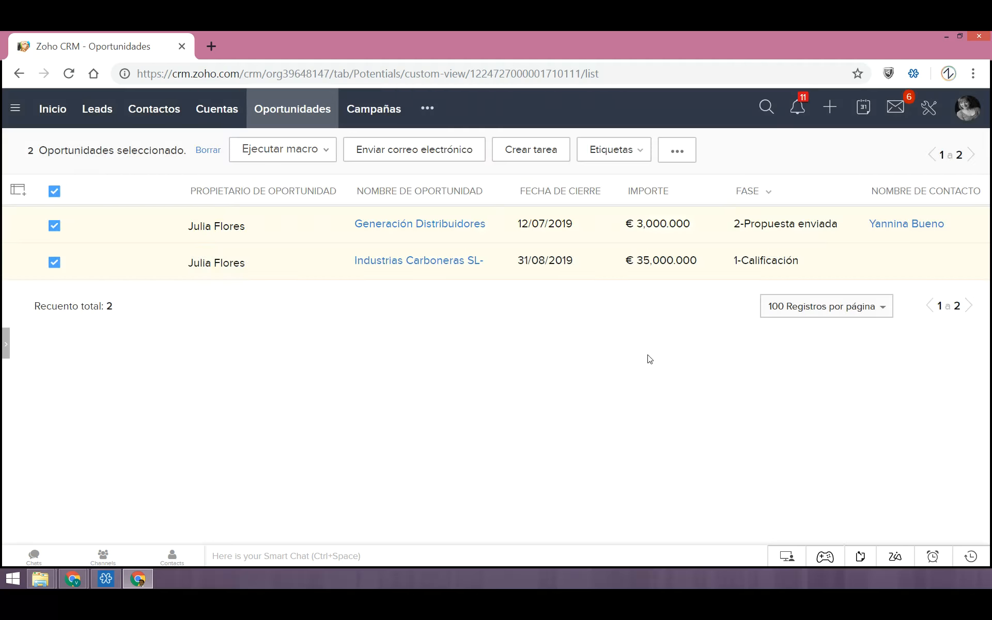
Go to Reglas del flujo de trabajo in the automation settings and examine the existing rules
left_click(931, 110)
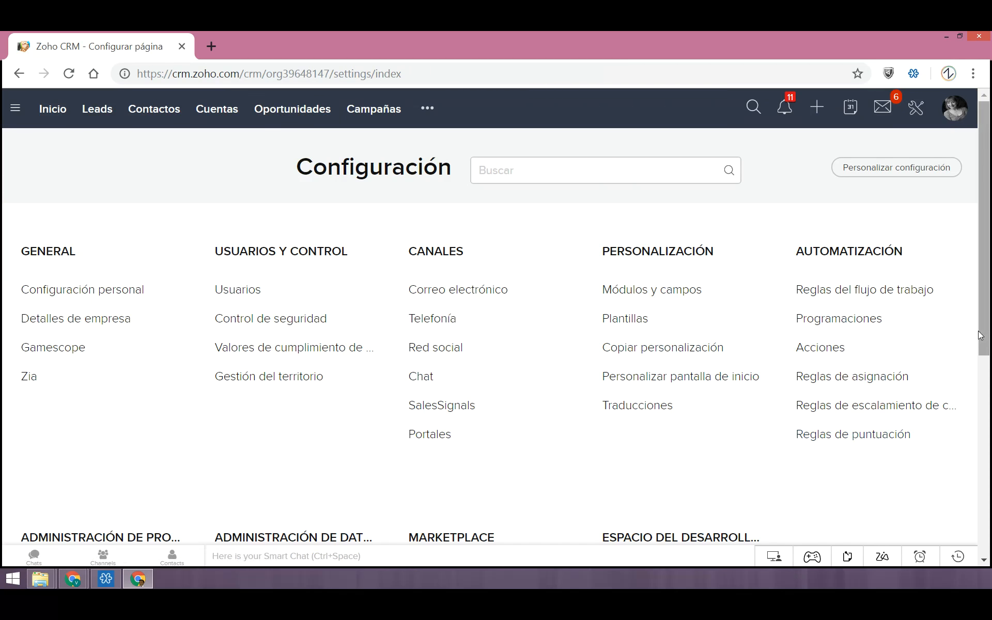
left_click_drag(984, 344, 984, 356)
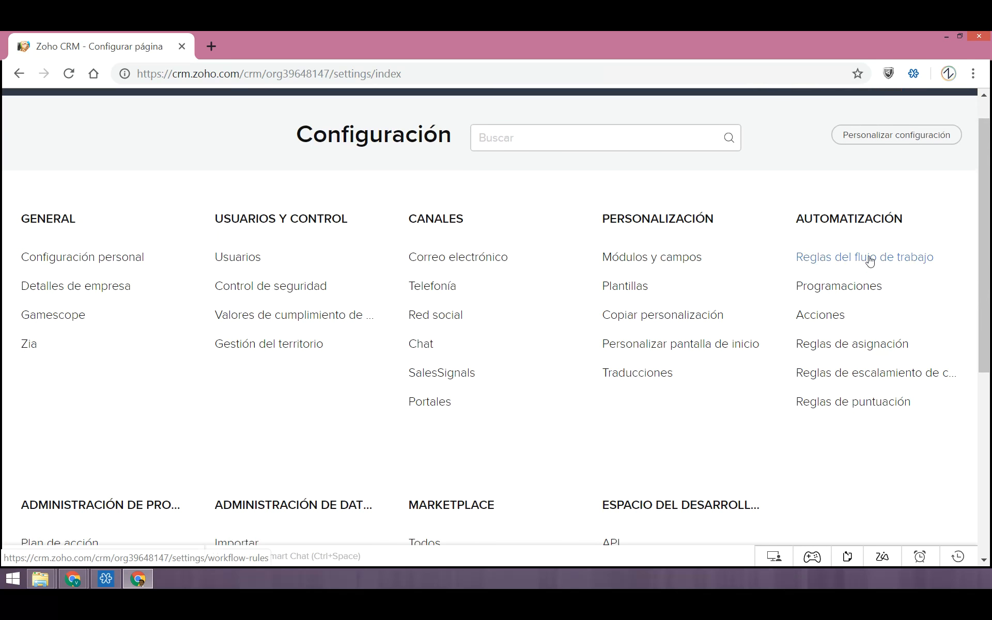
left_click(867, 259)
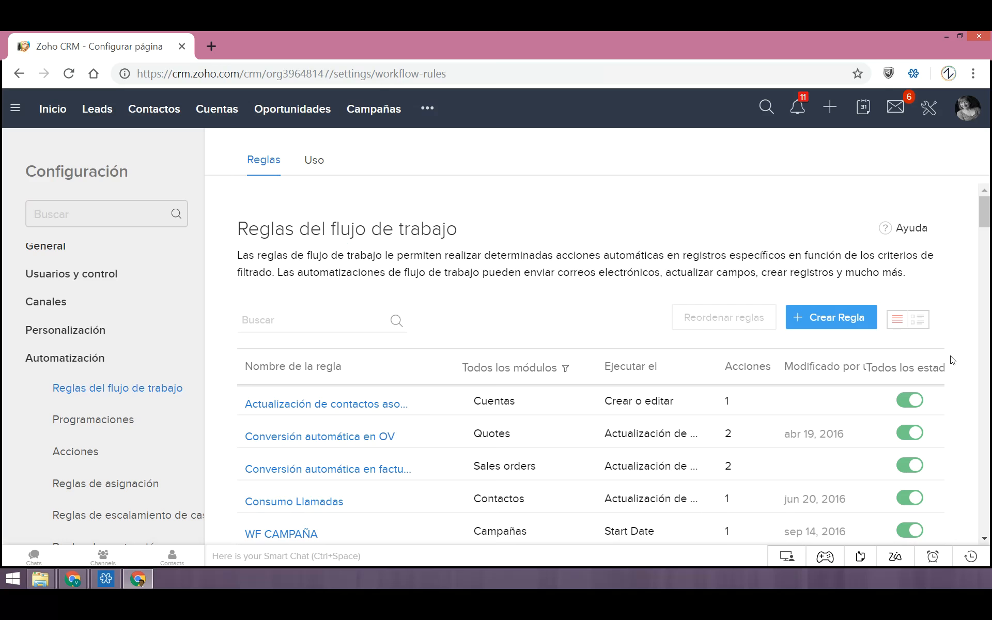
scroll(953, 360, "down", 2)
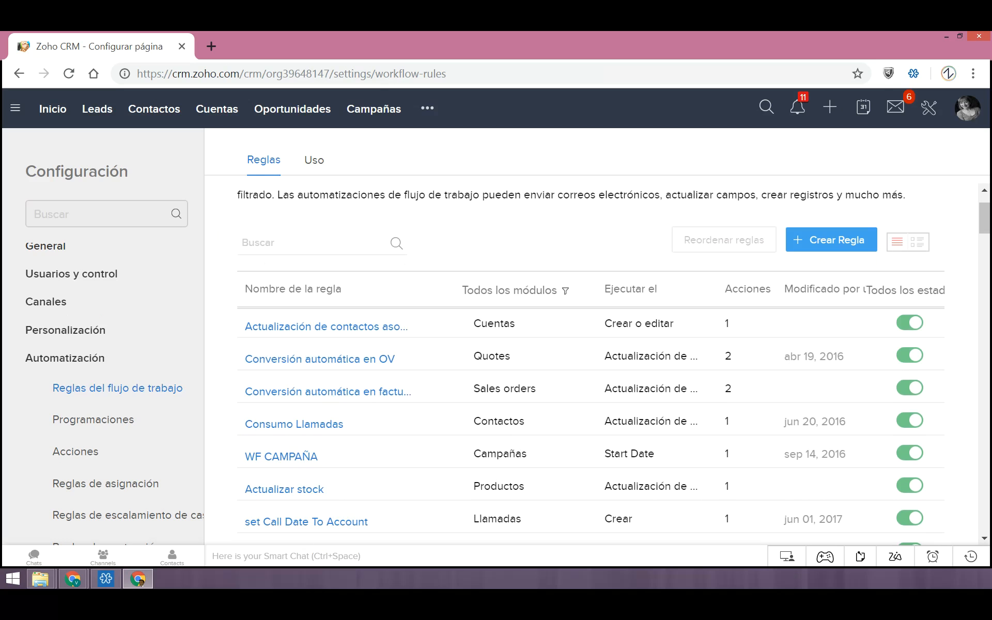